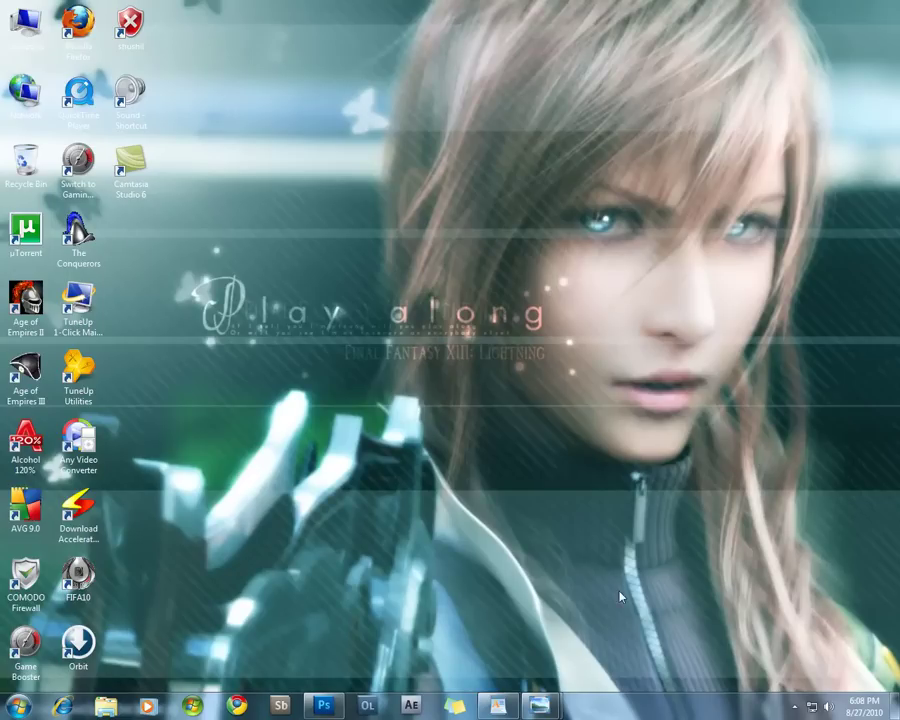
# - Compare the original portrait photo with the finished text portrait, then return to the portrait in Photoshop
pyautogui.moveTo(547, 705)
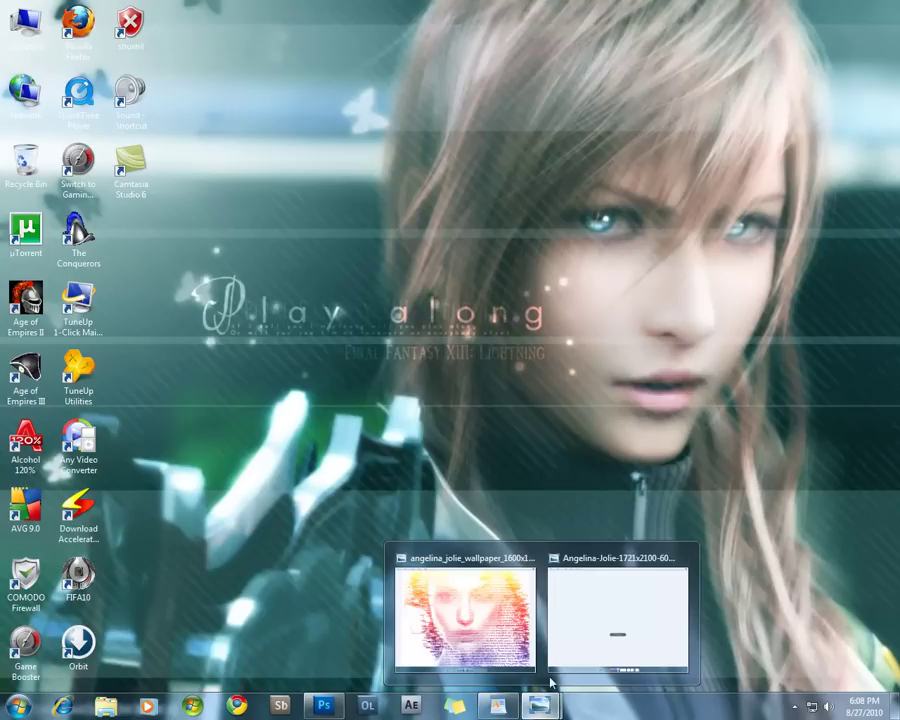
pyautogui.click(613, 638)
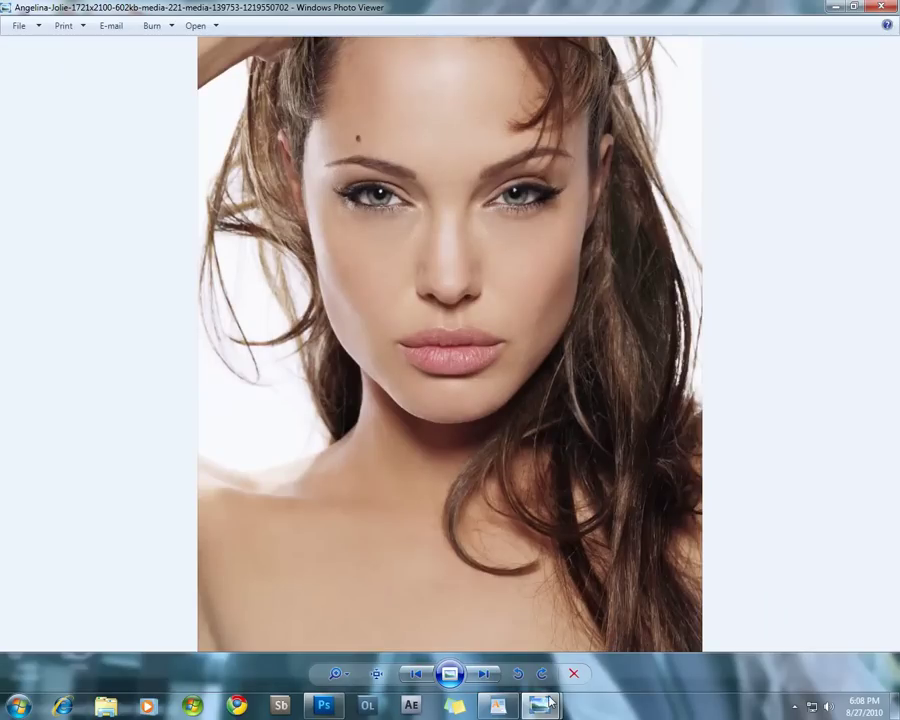
pyautogui.moveTo(540, 705)
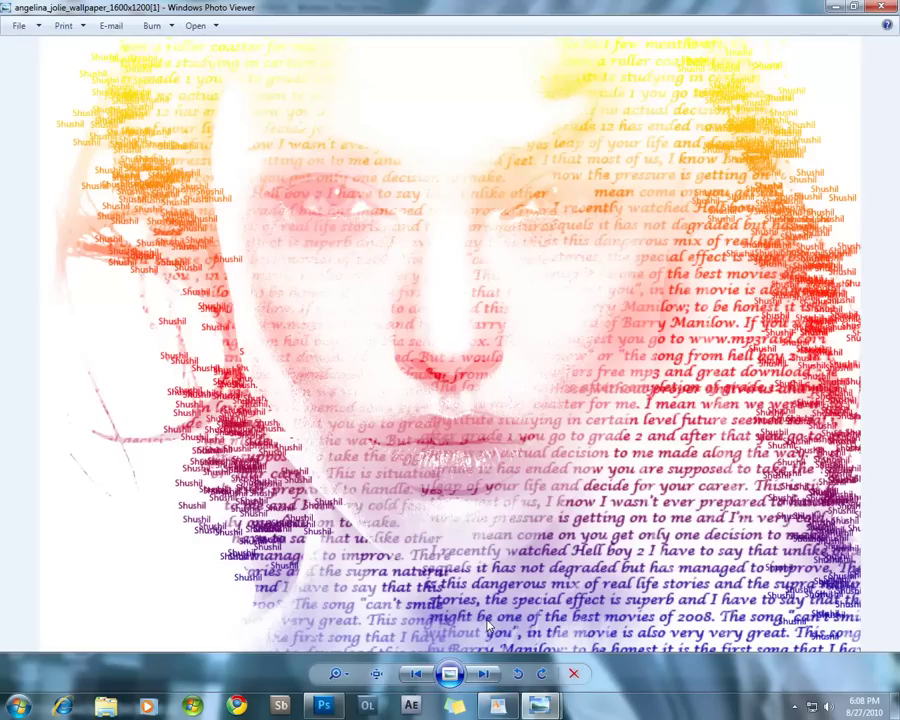
pyautogui.hotkey('alt', 'Tab')
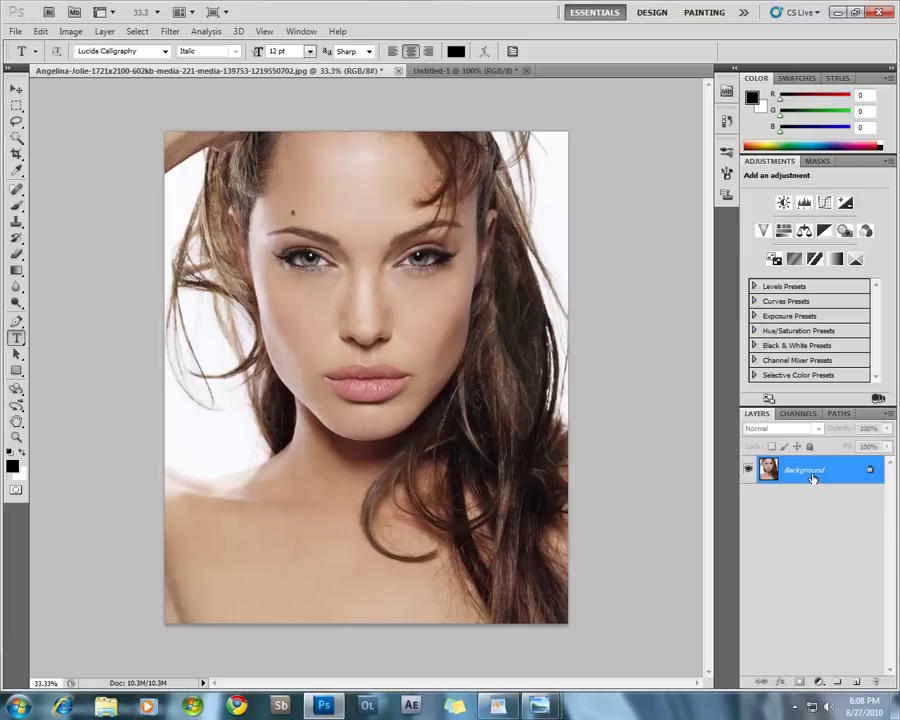
# - Select the portrait's Shadows with Color Range and copy them onto a new Layer 1
pyautogui.click(137, 31)
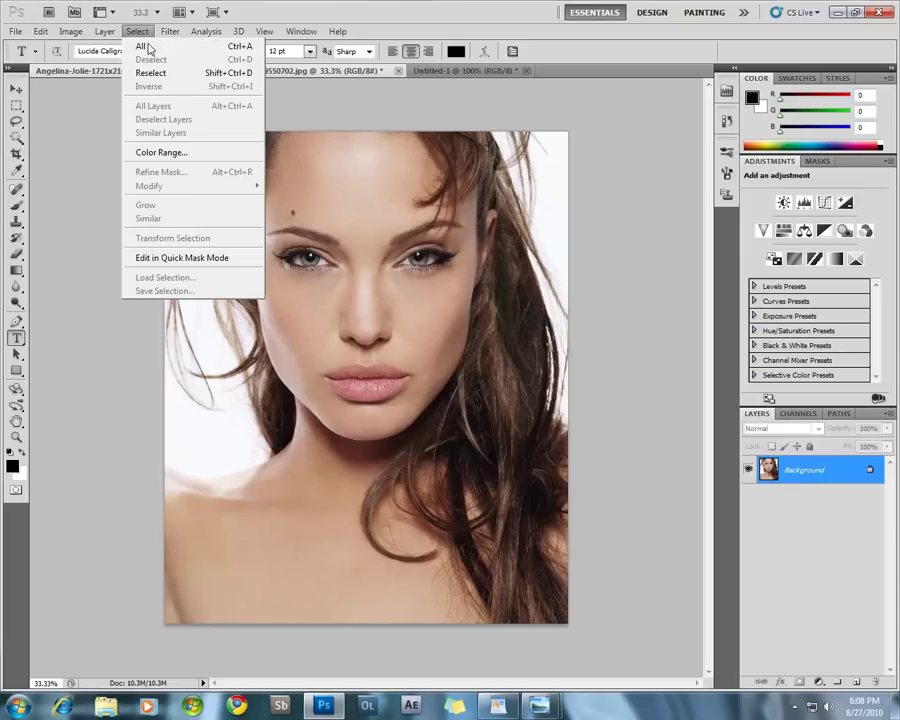
pyautogui.click(170, 152)
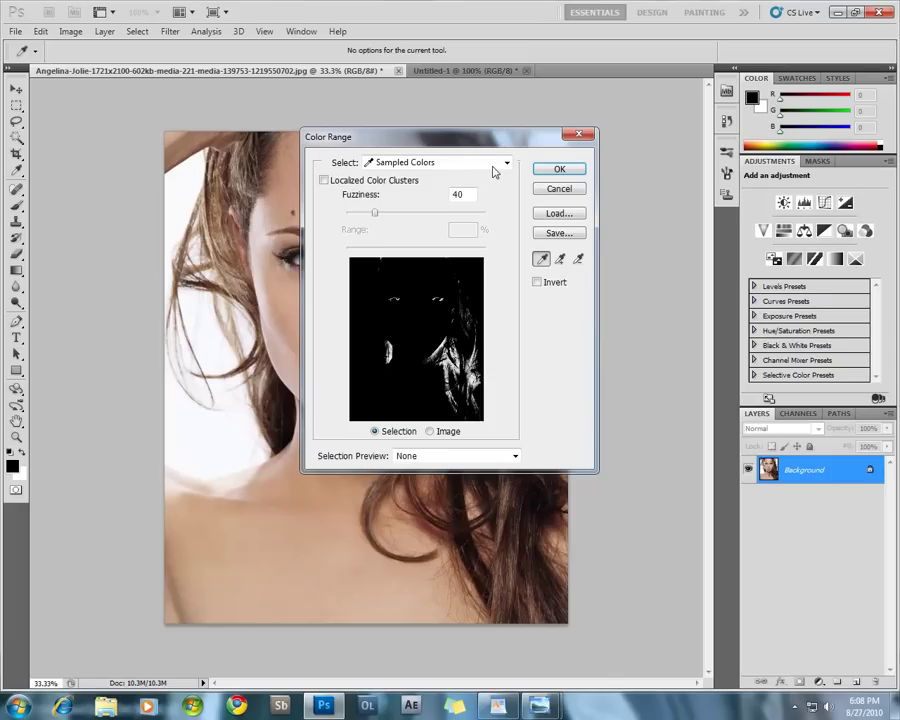
pyautogui.click(496, 168)
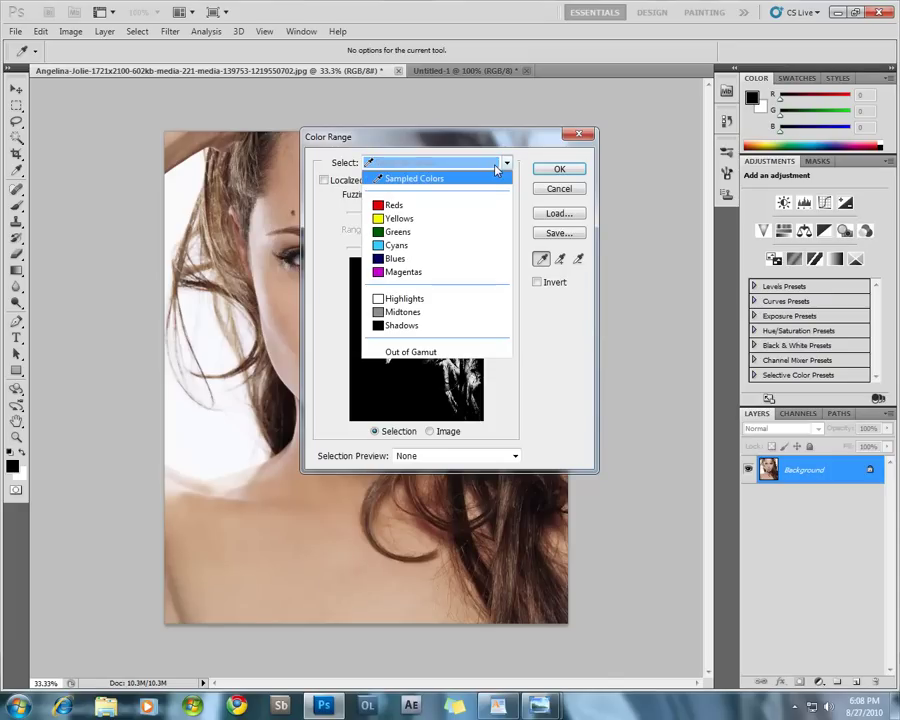
pyautogui.click(400, 325)
pyautogui.click(559, 170)
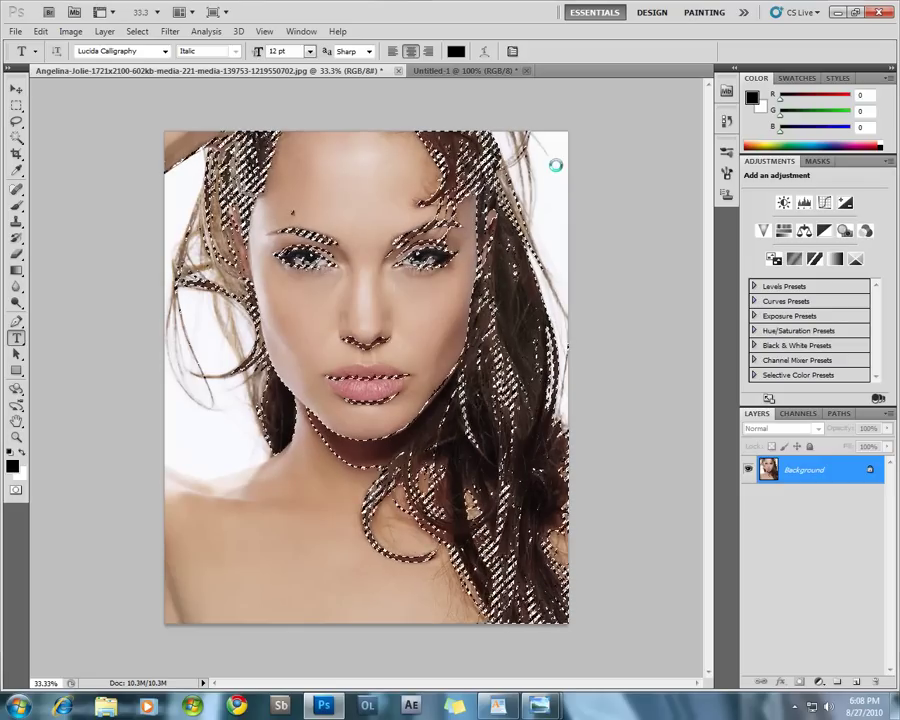
pyautogui.hotkey('ctrl', 'j')
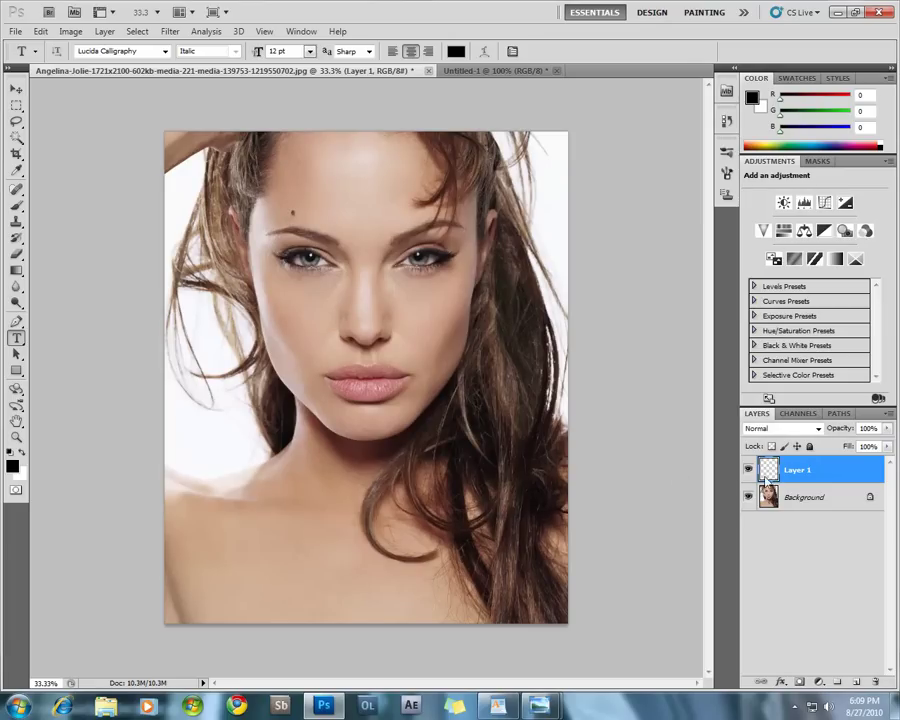
pyautogui.click(15, 89)
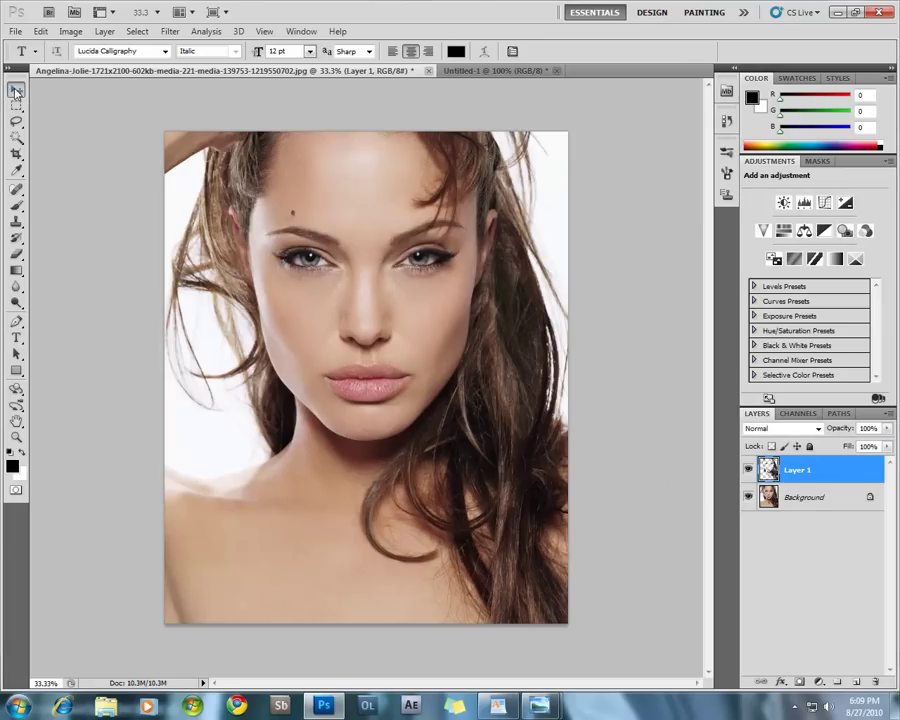
# - Select the Background's Midtones with Color Range and copy them onto a new Layer 2
pyautogui.click(799, 502)
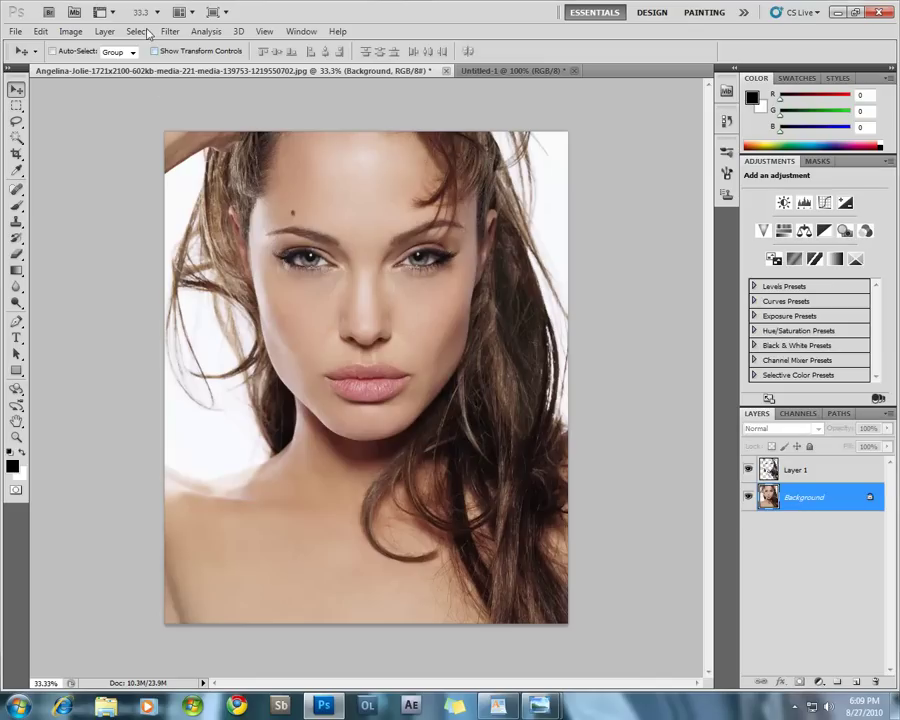
pyautogui.click(143, 31)
pyautogui.click(144, 30)
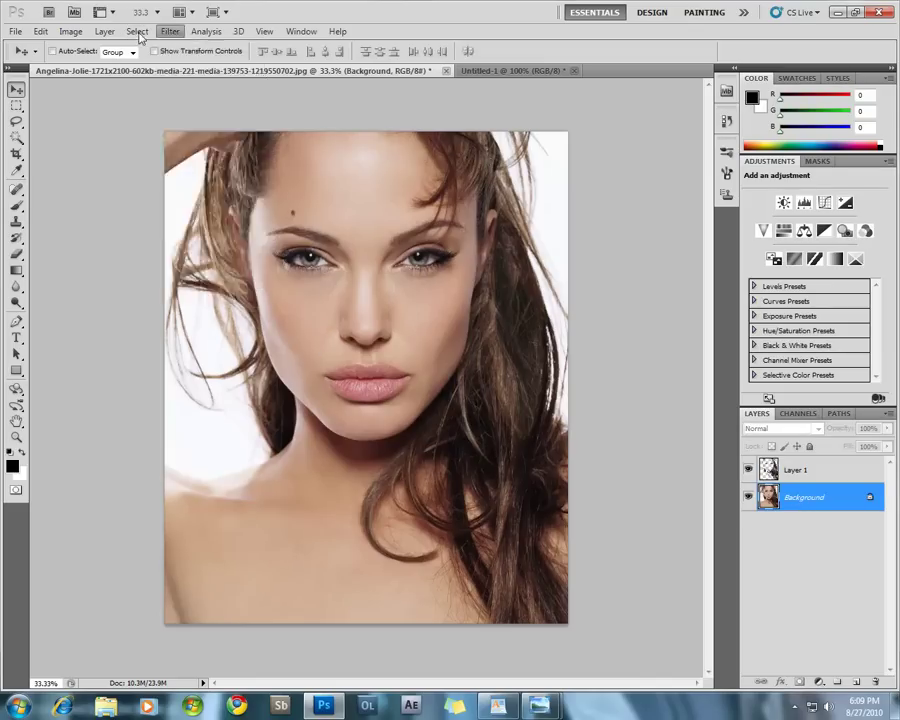
pyautogui.click(139, 32)
pyautogui.click(156, 153)
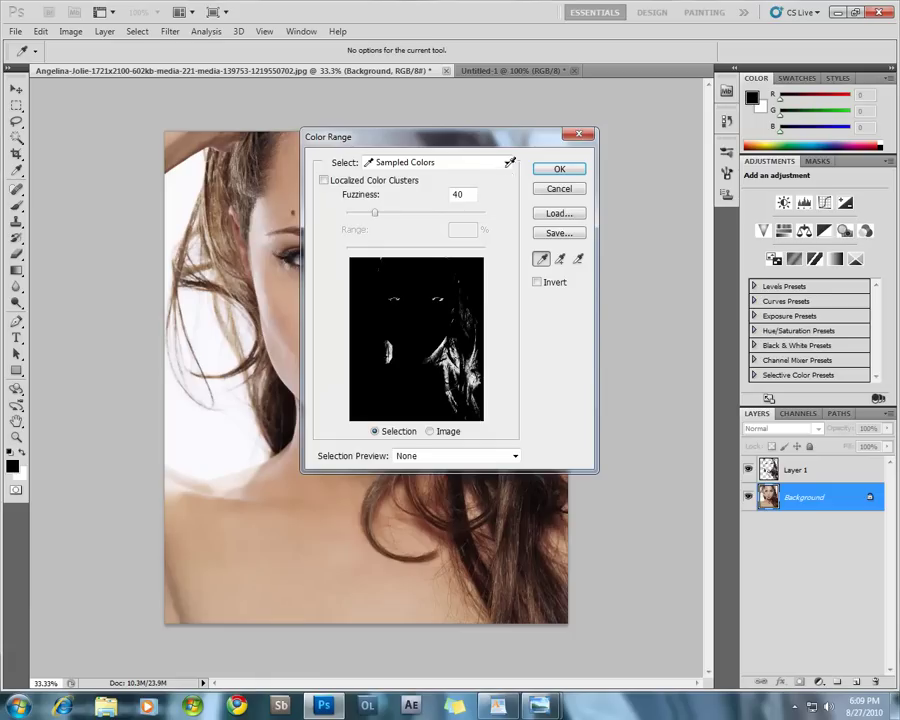
pyautogui.click(506, 163)
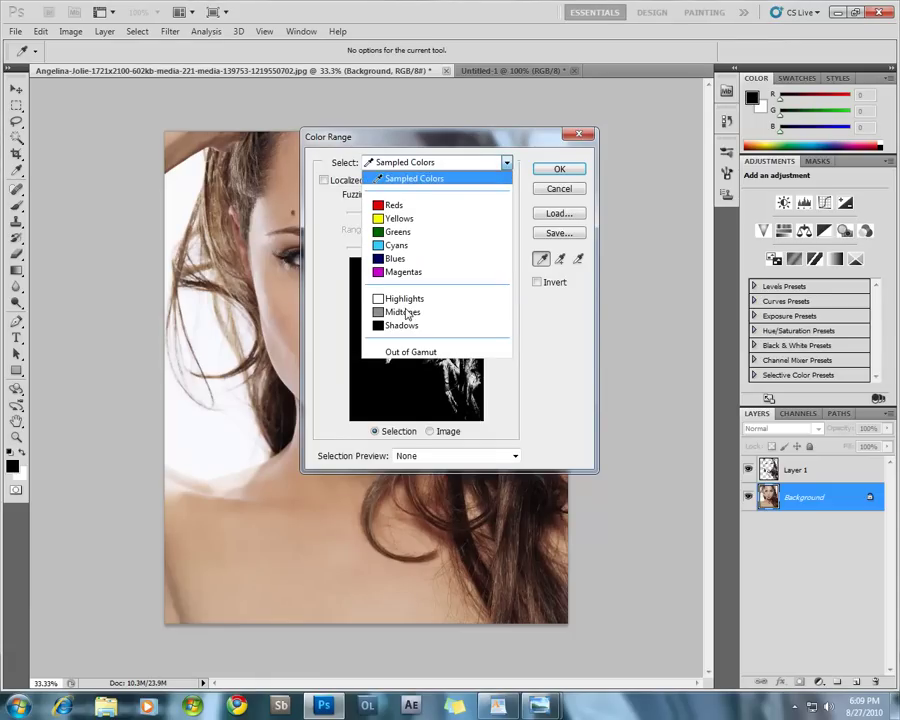
pyautogui.click(400, 312)
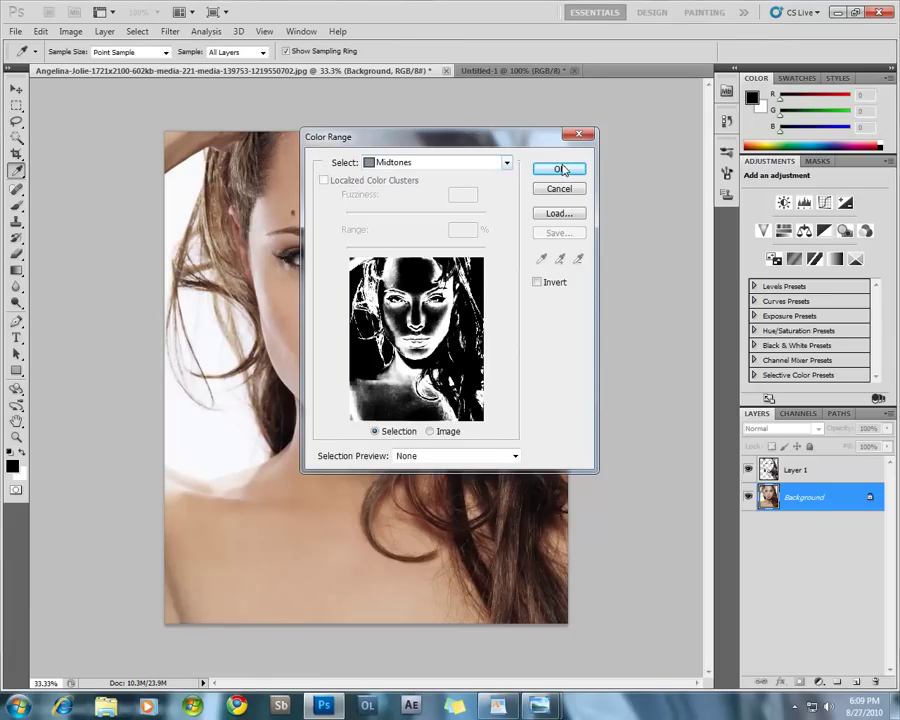
pyautogui.click(560, 169)
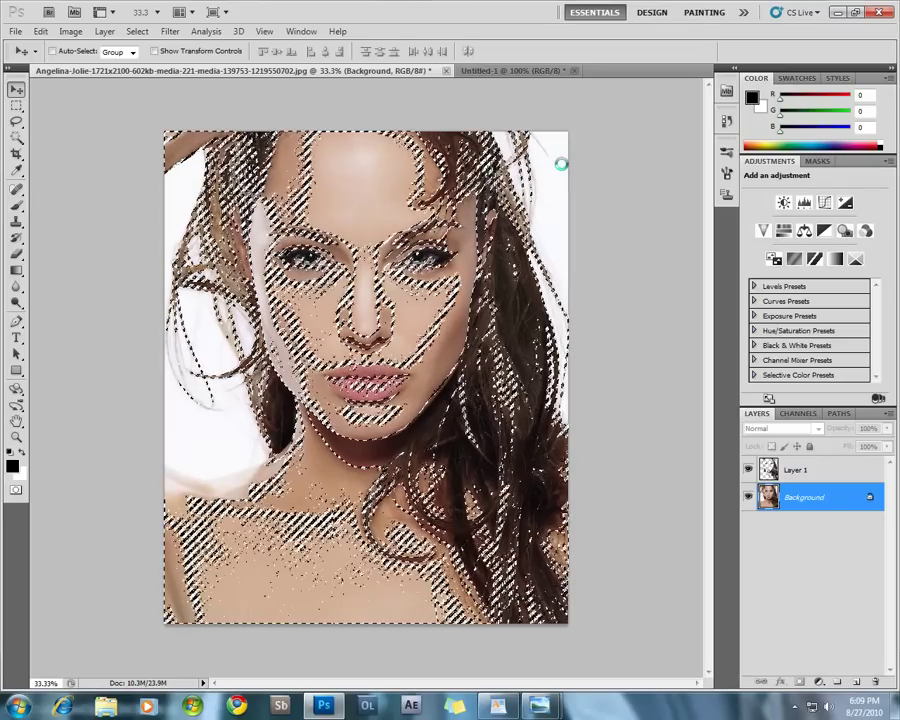
pyautogui.hotkey('ctrl', 'shift', 'alt', 'n')
pyautogui.hotkey('ctrl', 'd')
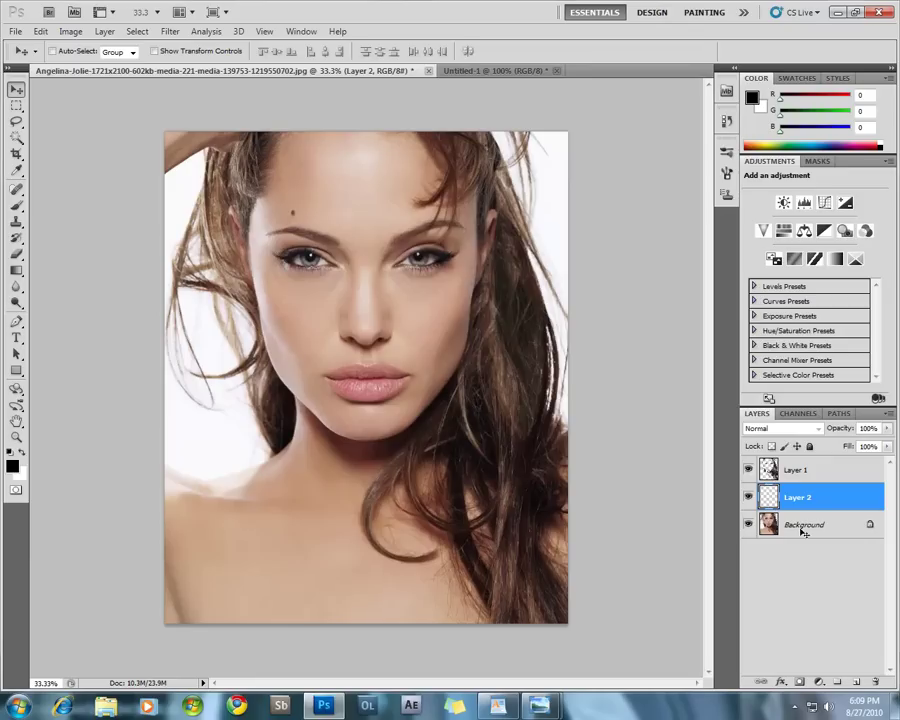
# - Hide the Background and fill Layer 2 with 50% Gray, preserving transparency
pyautogui.click(749, 524)
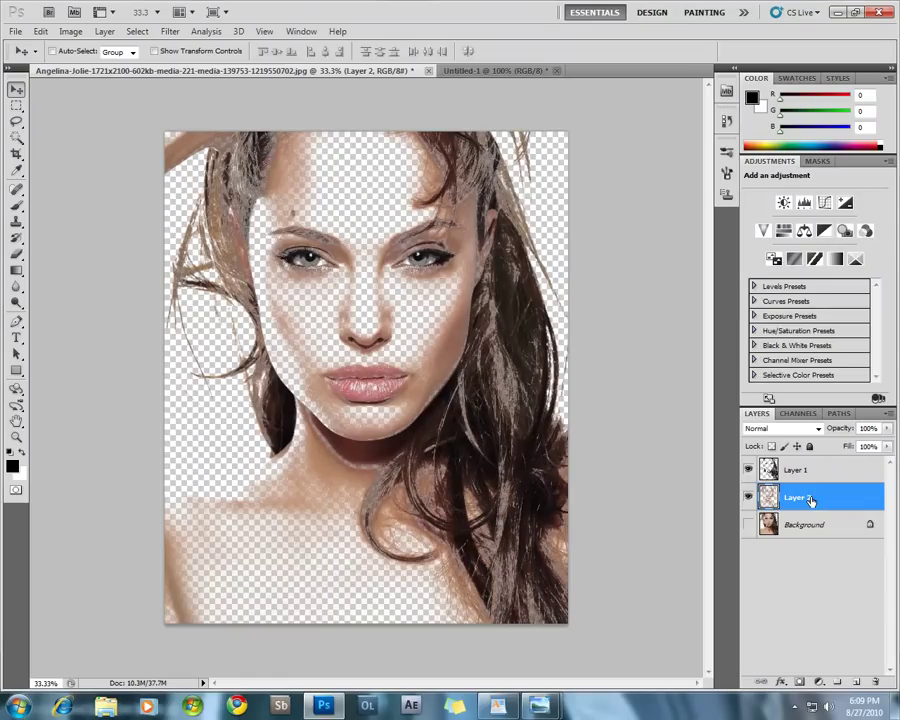
pyautogui.click(40, 31)
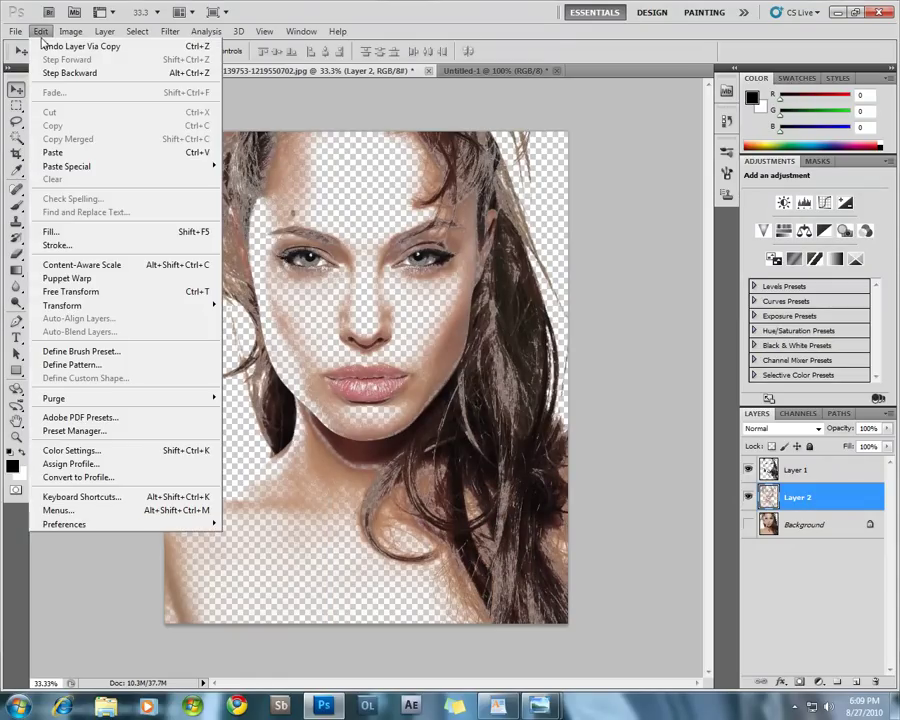
pyautogui.click(80, 231)
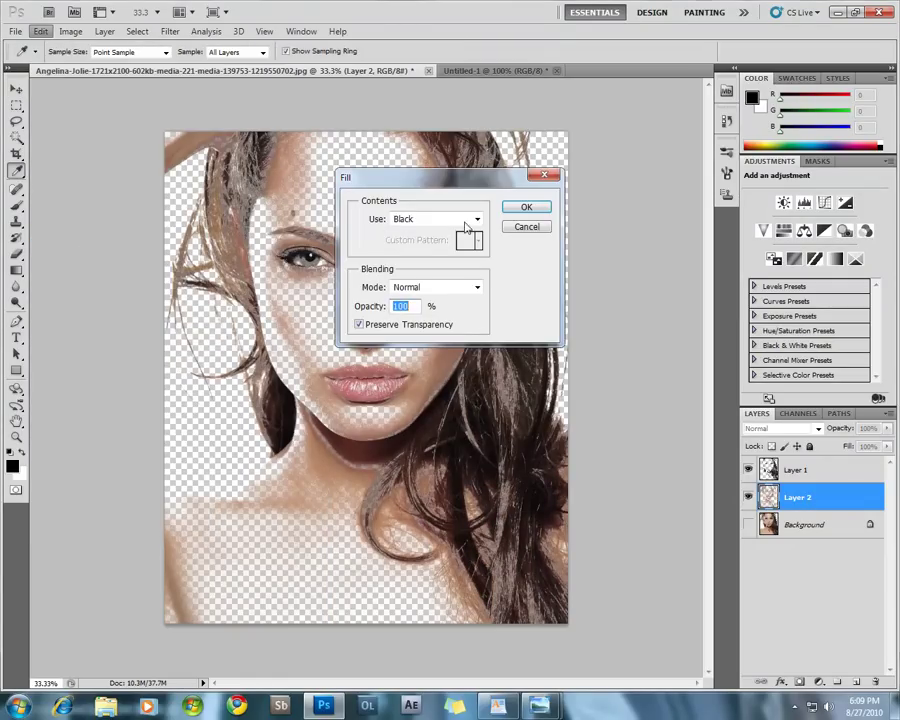
pyautogui.click(476, 218)
pyautogui.click(430, 336)
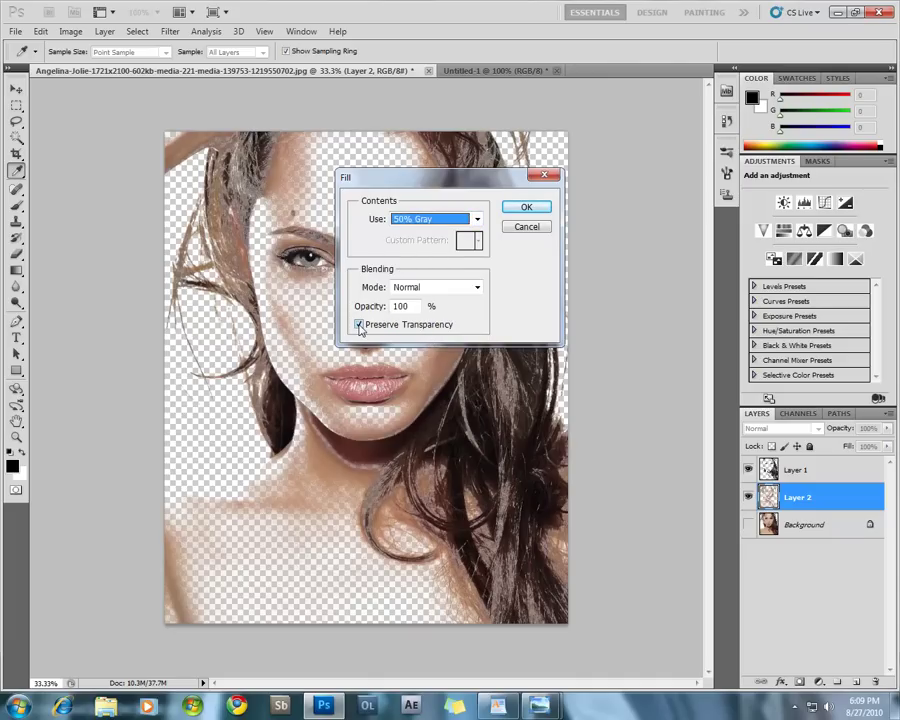
pyautogui.click(524, 207)
pyautogui.press('v')
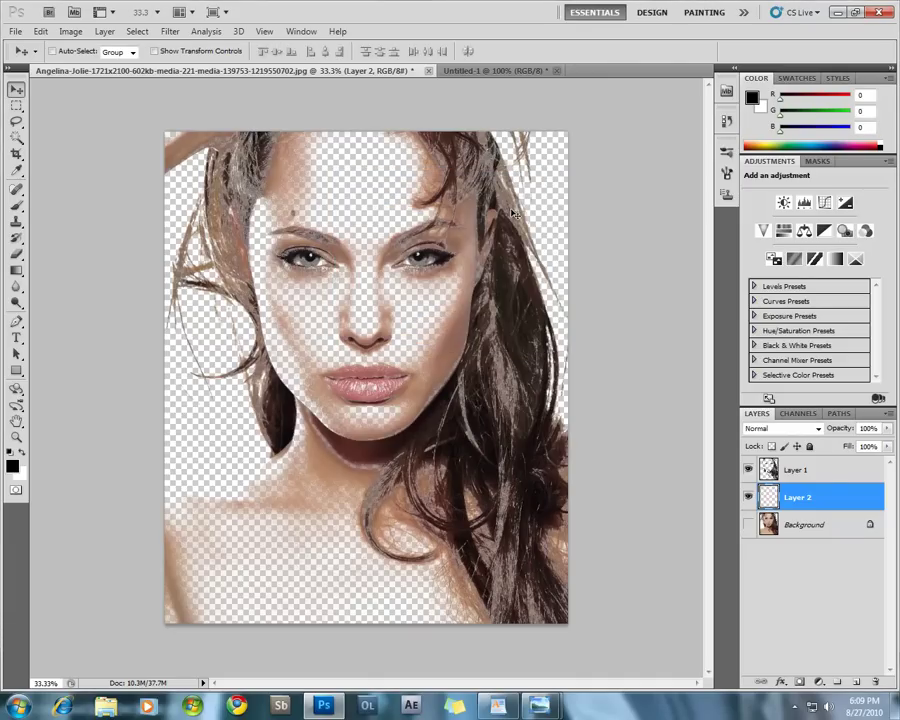
# - Fill the shadows on Layer 1 with Black, preserving transparency
pyautogui.click(816, 472)
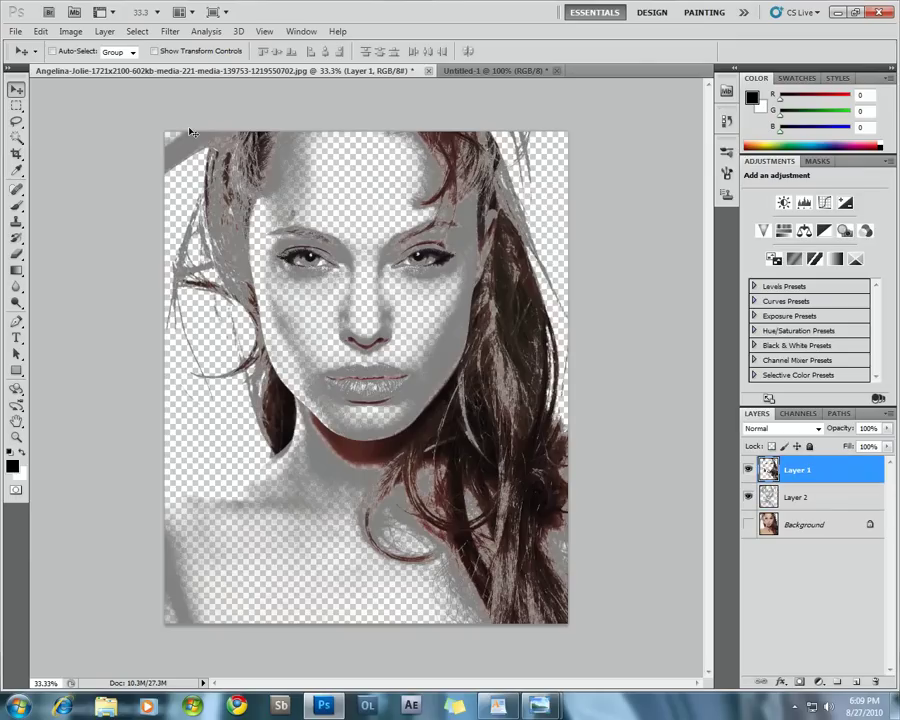
pyautogui.click(39, 31)
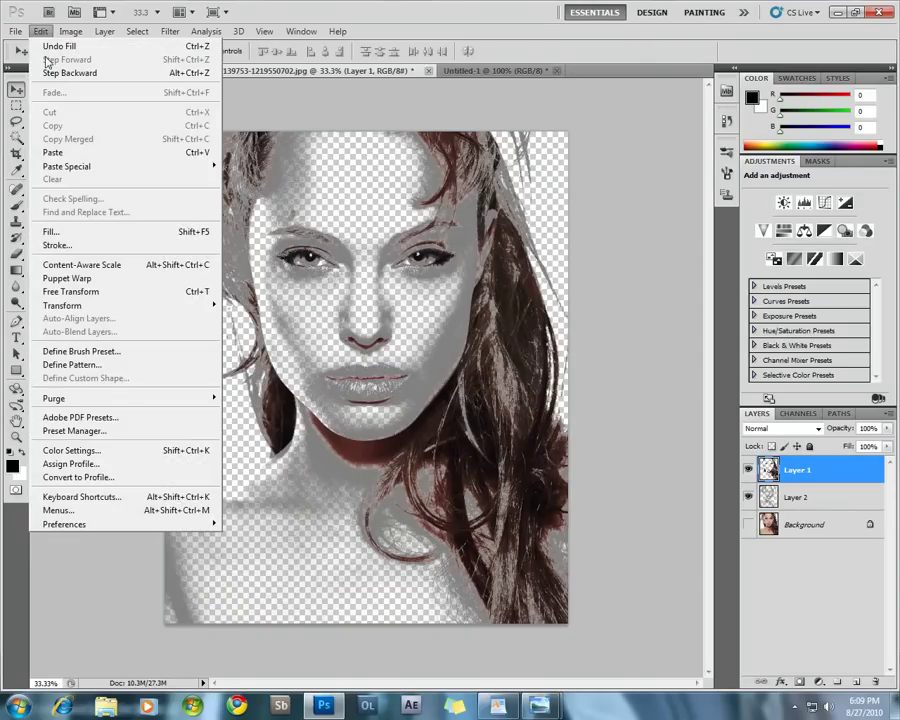
pyautogui.click(52, 231)
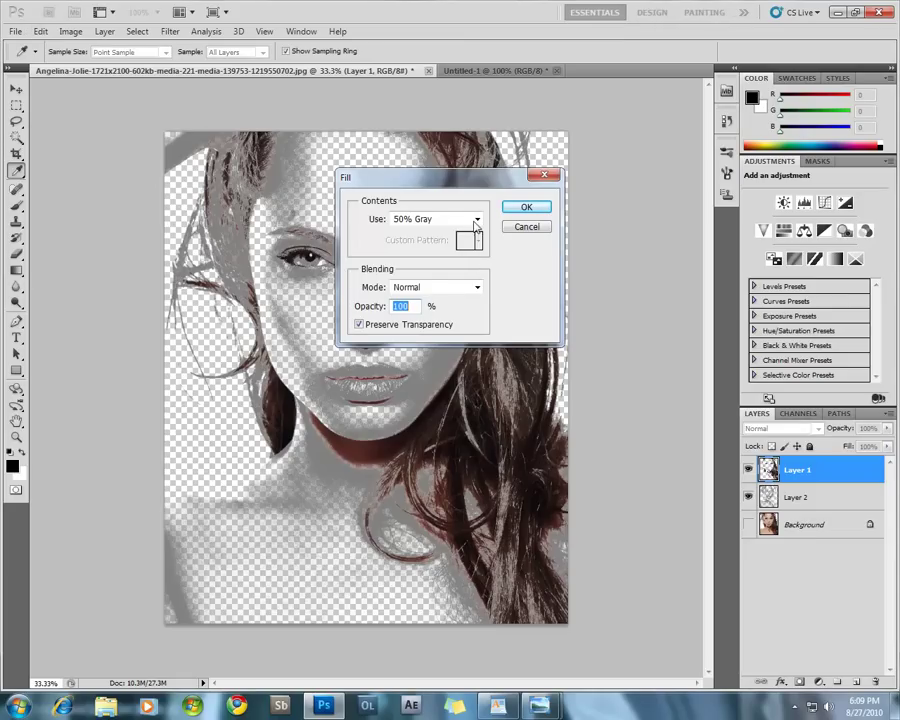
pyautogui.click(476, 226)
pyautogui.click(418, 319)
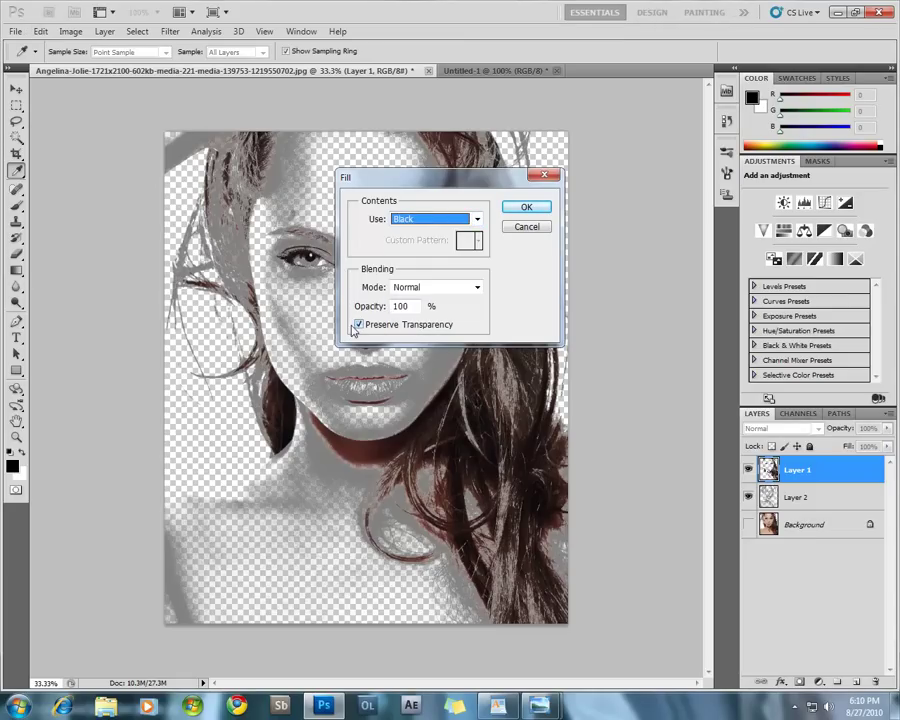
pyautogui.click(522, 206)
pyautogui.press('v')
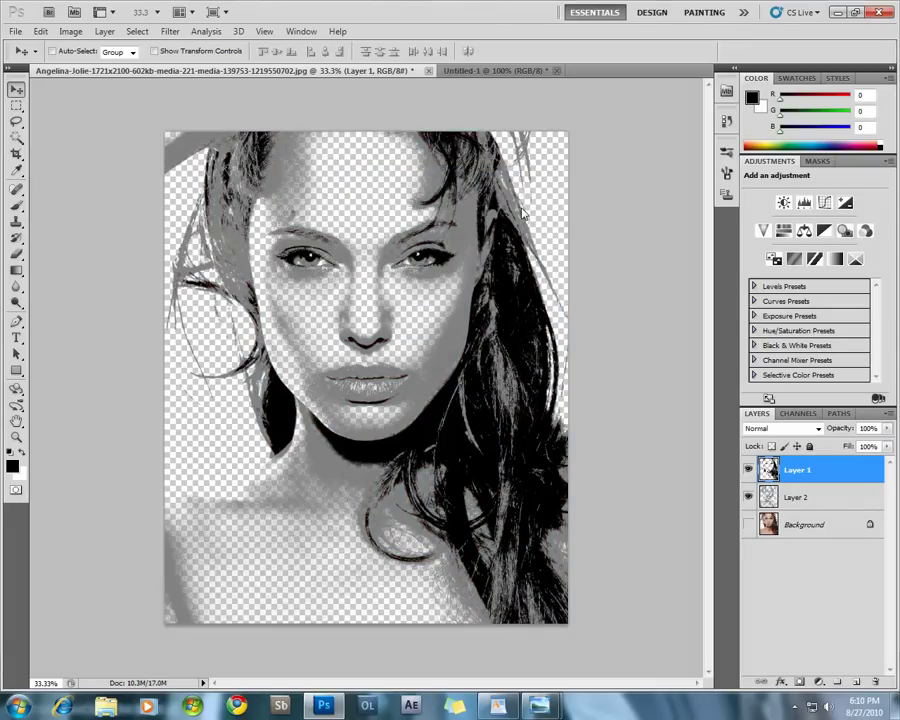
# - Merge Layer 1 and Layer 2 into a single Layer 1
pyautogui.keyDown('shift'); pyautogui.click(797, 497); pyautogui.keyUp('shift')
pyautogui.rightClick(797, 497)
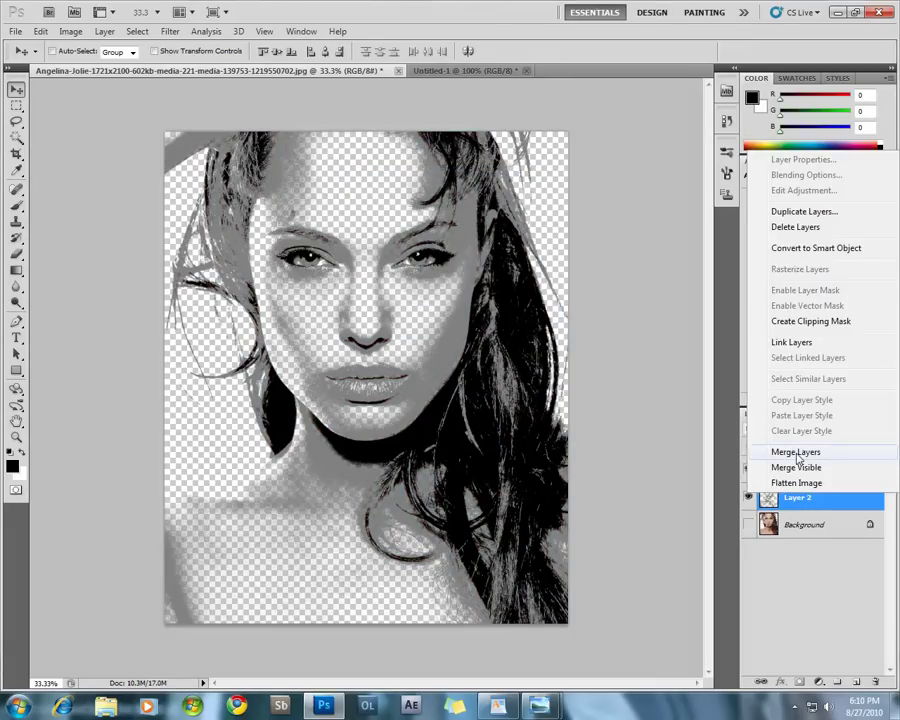
pyautogui.click(797, 452)
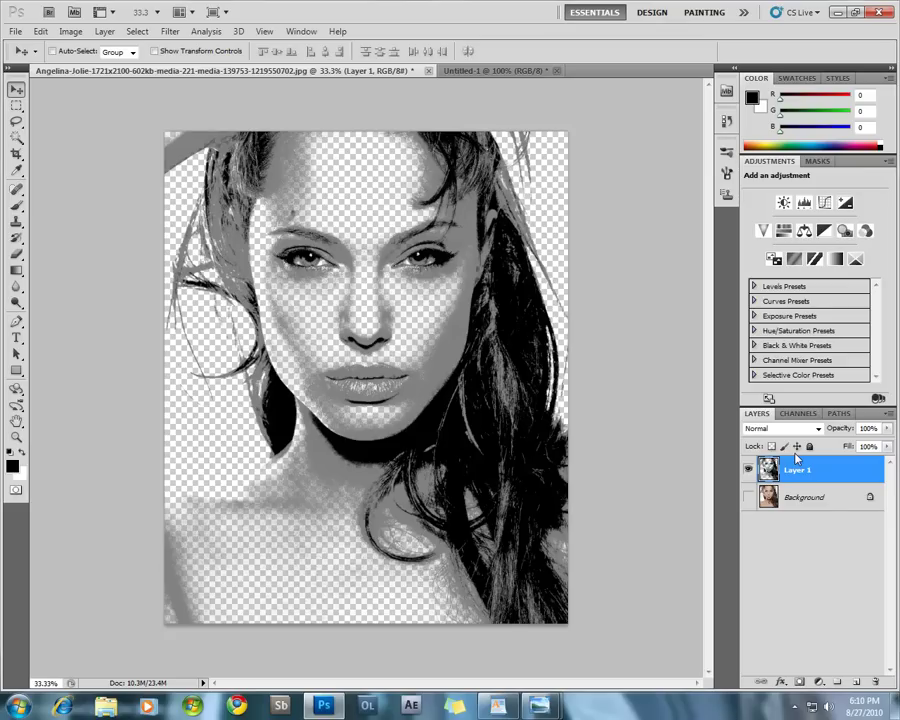
# - Copy the essay's first paragraph in WordPad, then minimize WordPad to show Untitled-1
pyautogui.click(491, 76)
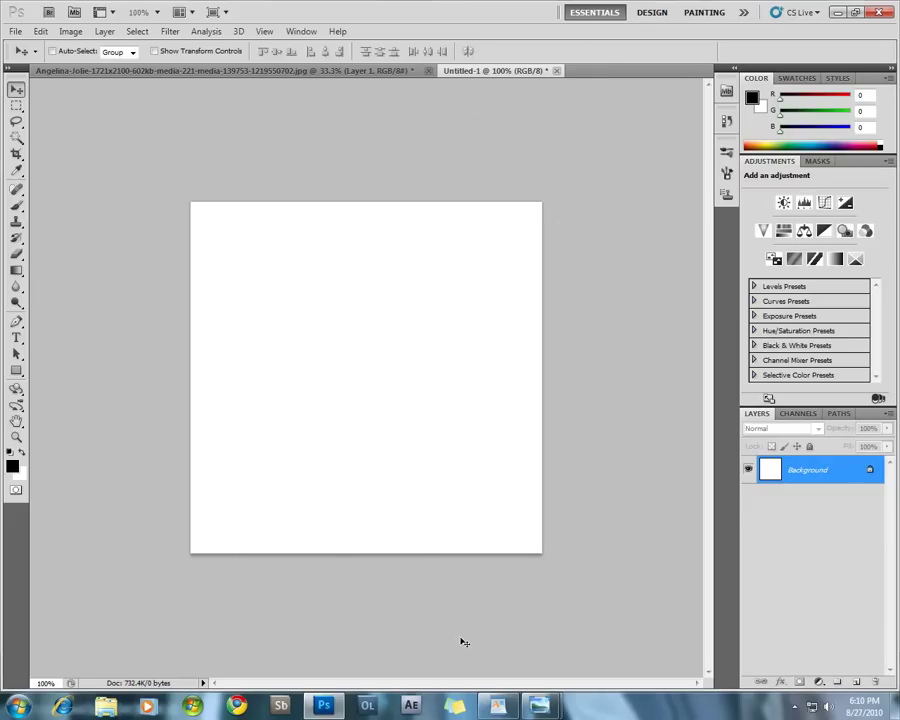
pyautogui.click(505, 710)
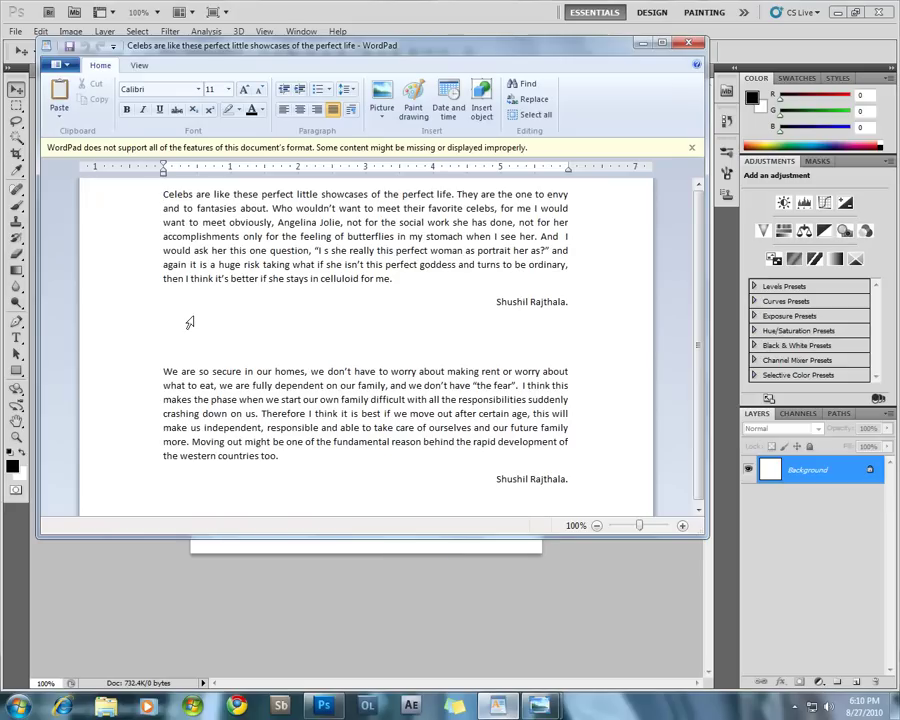
pyautogui.moveTo(165, 194); pyautogui.dragTo(459, 285)
pyautogui.hotkey('ctrl', 'c')
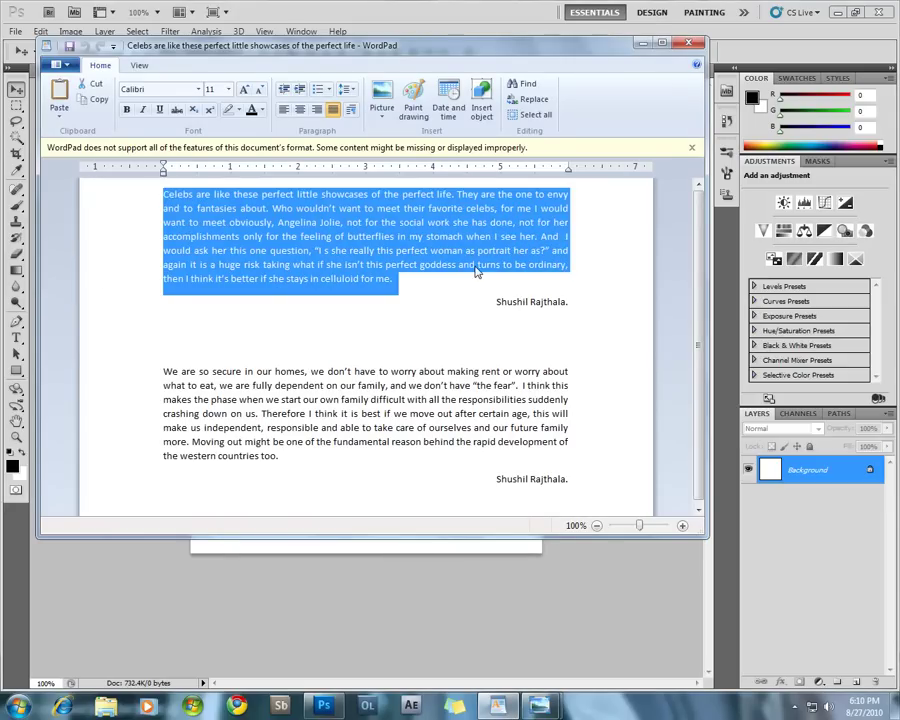
pyautogui.click(640, 43)
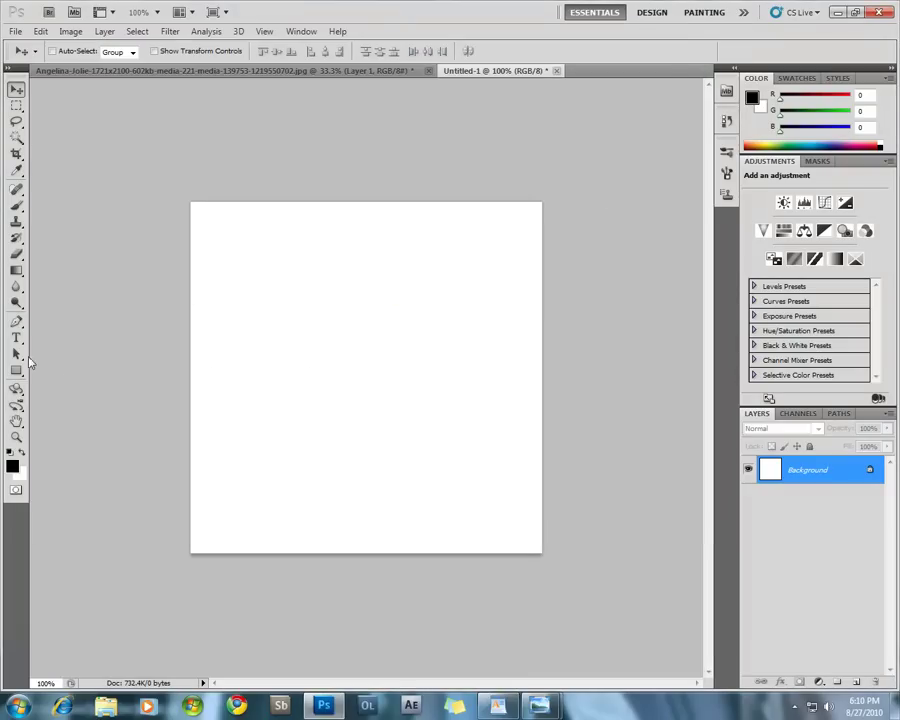
# - Draw a paragraph text box over the canvas and paste the celebs paragraph four times
pyautogui.click(16, 338)
pyautogui.click(16, 338)
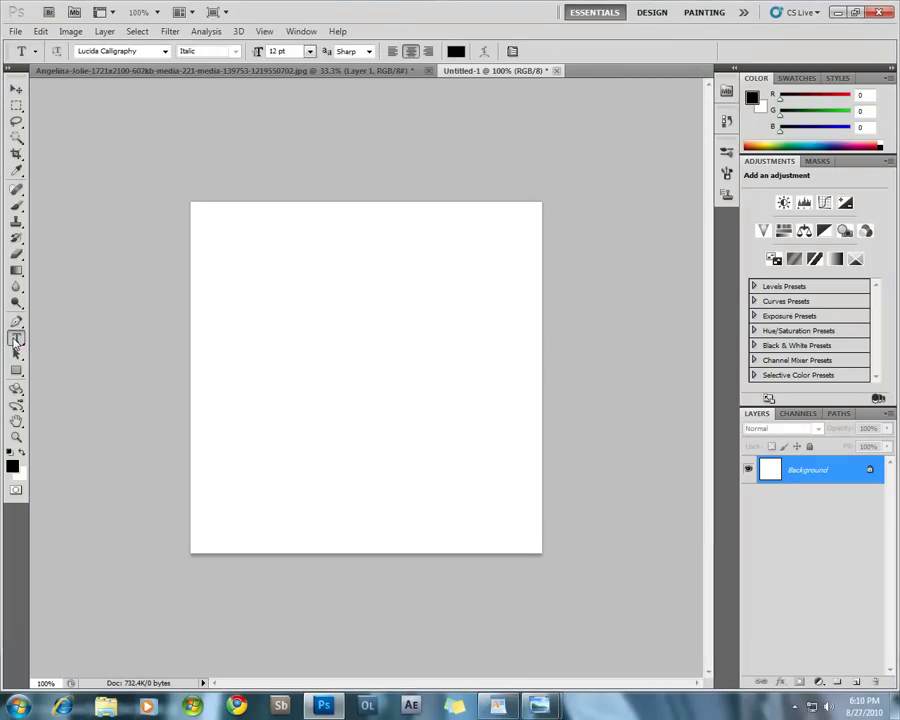
pyautogui.moveTo(199, 212); pyautogui.dragTo(531, 544)
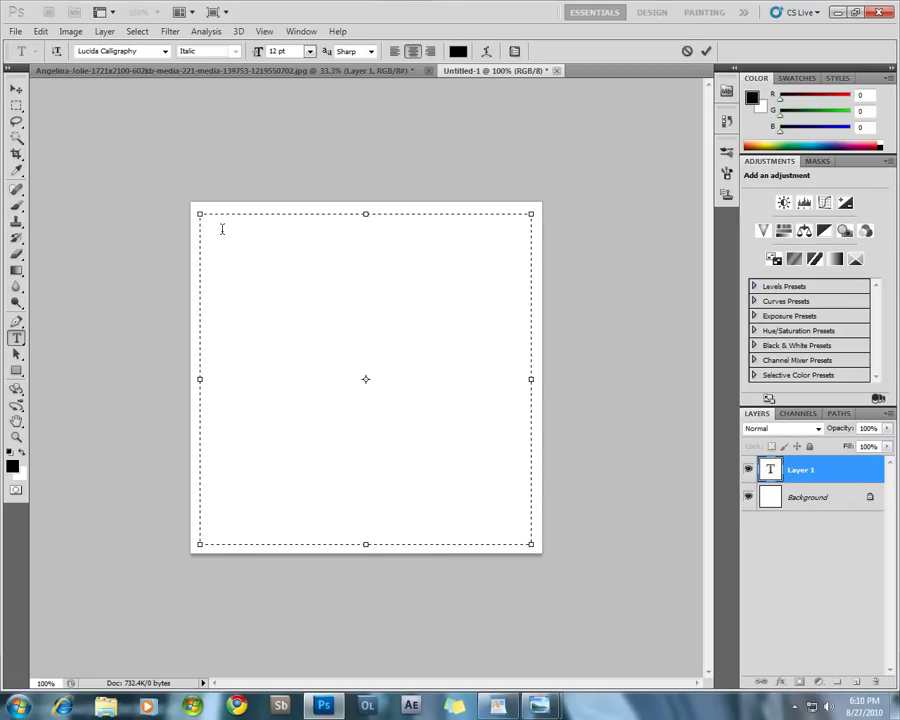
pyautogui.press('ctrl')
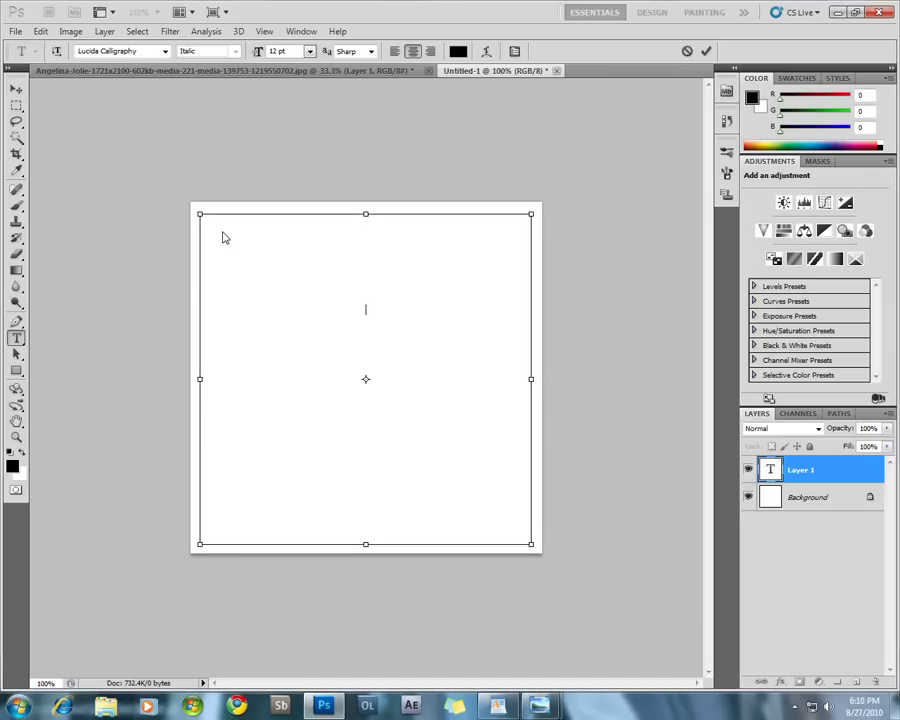
pyautogui.write('Celebs are like these perfect little showcases of the perfect life. They are the one to envy and to fantasies about. Who wouldn\'t want to meet their favorite celebs, for me I would want to meet obviously, Angelina Jolie, not for the social work she has done, not for her accomplishments only for the feeling of butterflies in my stomach when I see her. And I would ask her this one question, "Is she really this perfect woman as portrait her as?" and again it is a huge risk taking what if she isn\'t this perfect goddess and turns to be ordinary, then I think it\'s better if she stays in celluloid for me.')
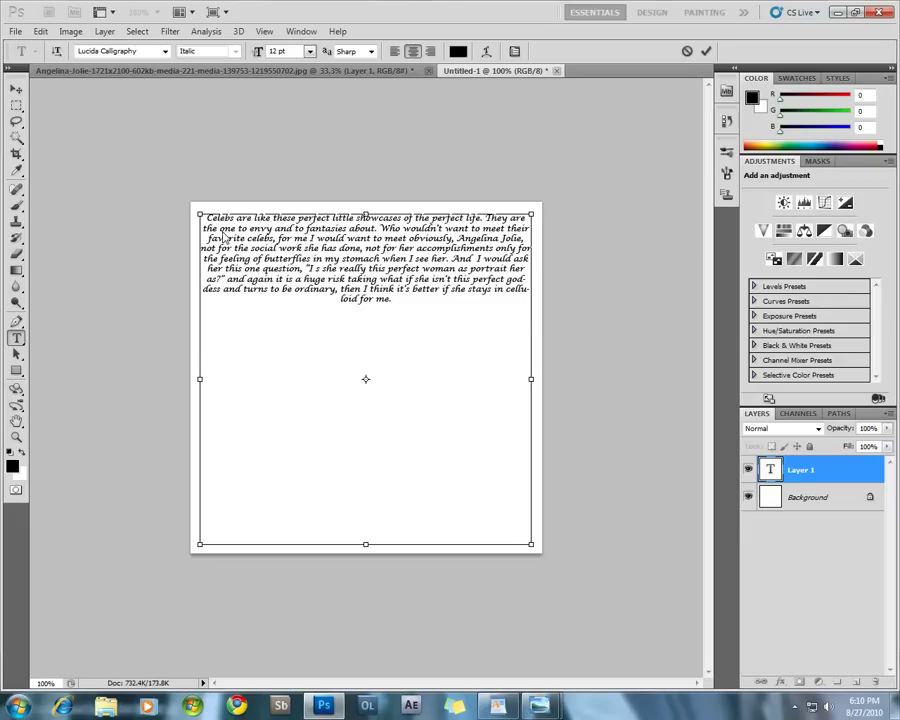
pyautogui.hotkey('ctrl', 'v')
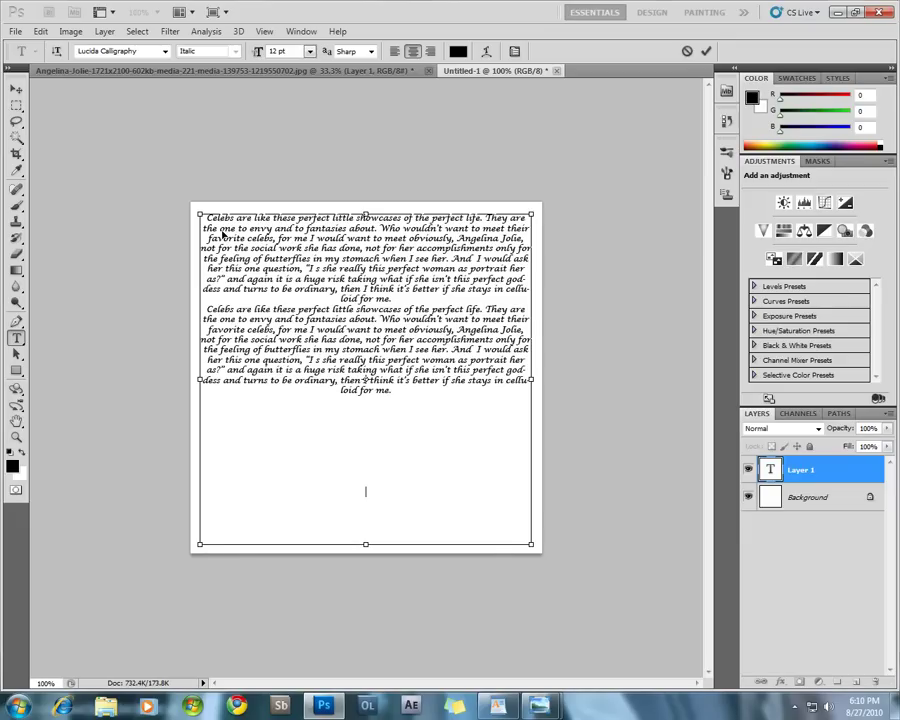
pyautogui.hotkey('ctrl', 'v')
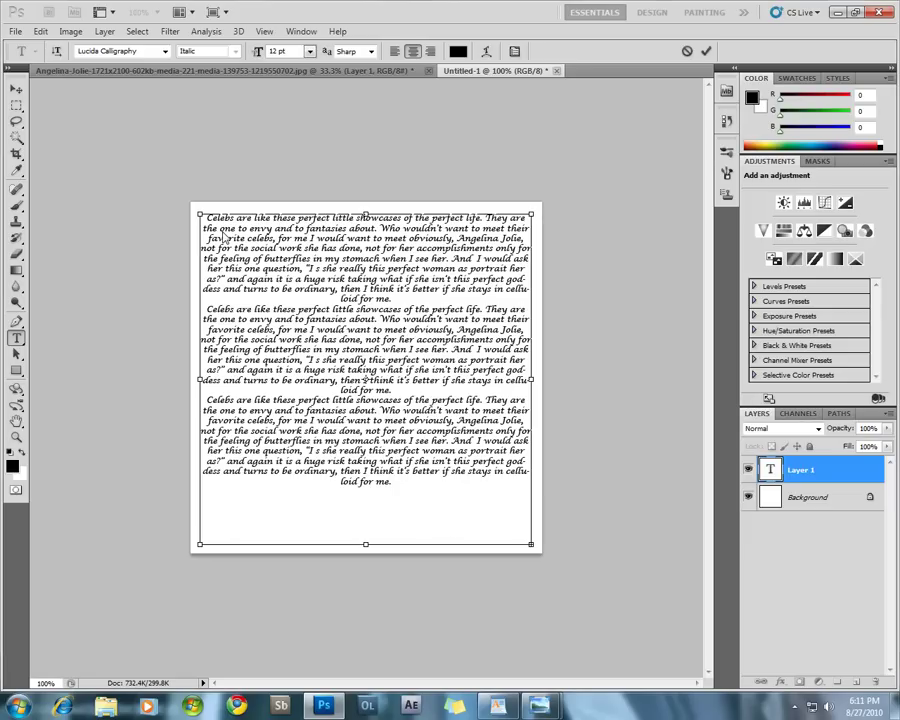
pyautogui.hotkey('ctrl', 'v')
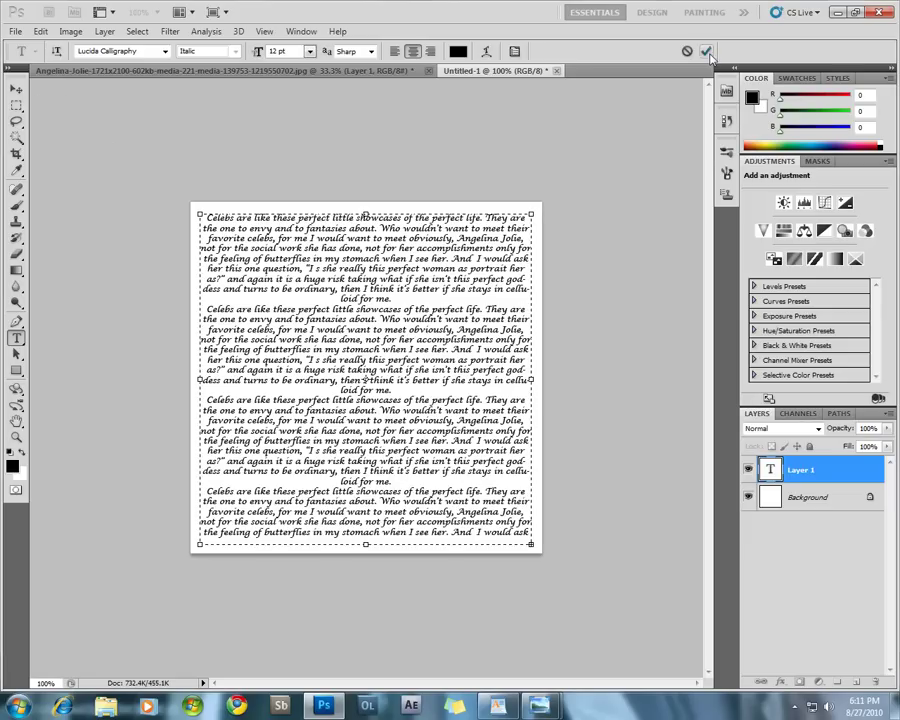
pyautogui.click(707, 53)
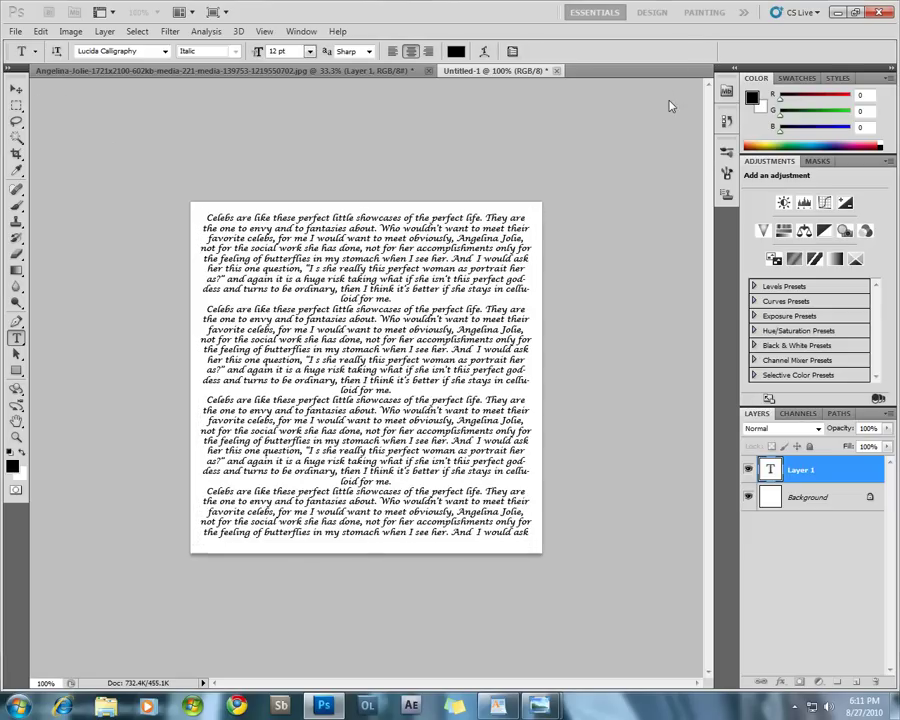
# - Draw a rectangular marquee around the whole repeated-text block
pyautogui.click(16, 104)
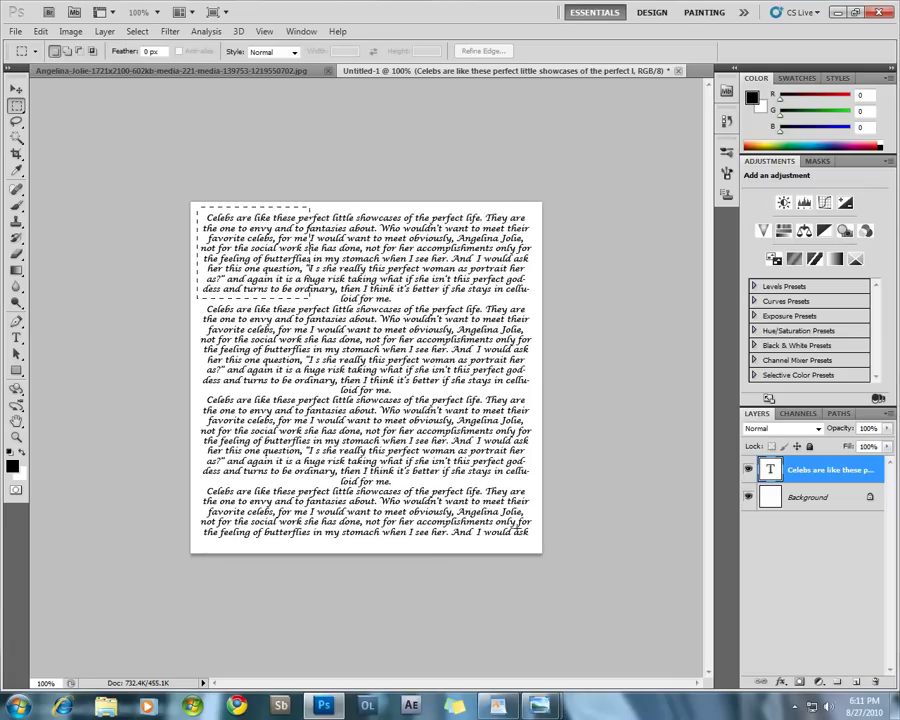
pyautogui.moveTo(308, 298); pyautogui.dragTo(537, 545)
# - Define a brush preset named 'test 12' from the text block
pyautogui.hotkey('ctrl', 'd')
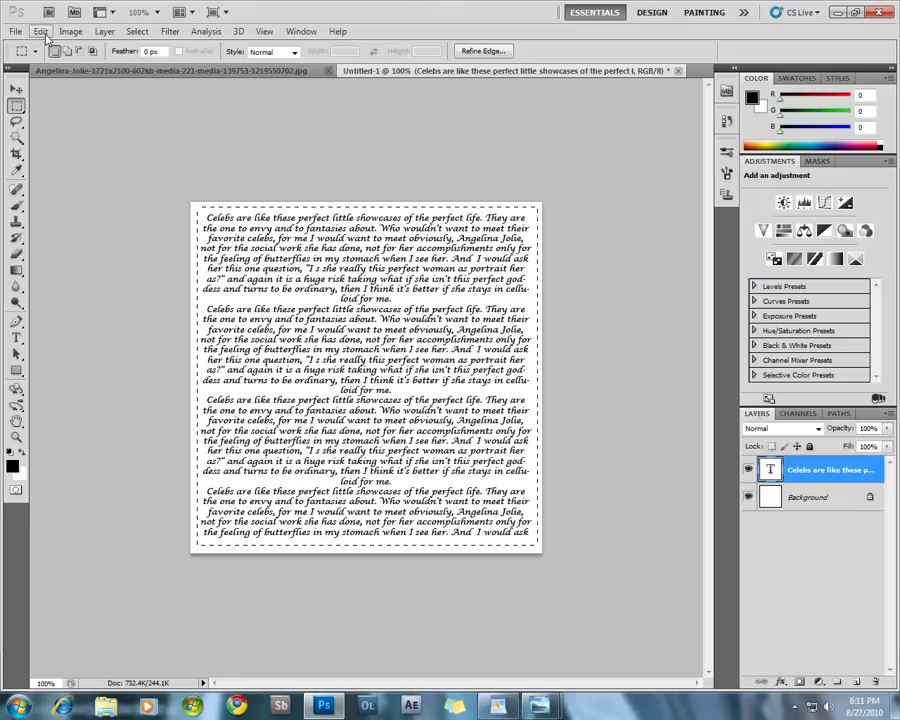
pyautogui.click(40, 31)
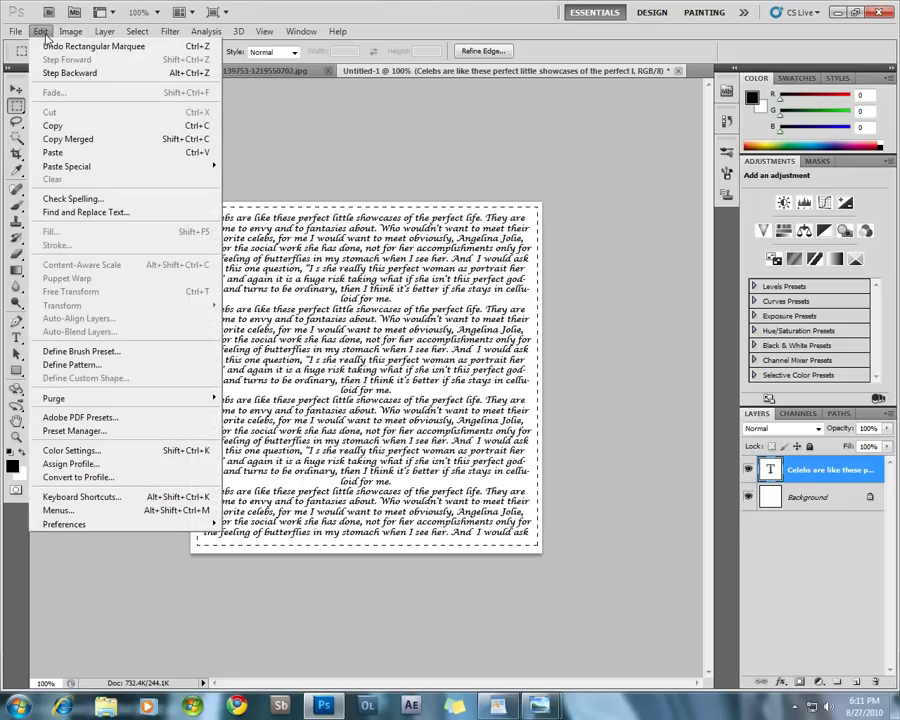
pyautogui.click(72, 353)
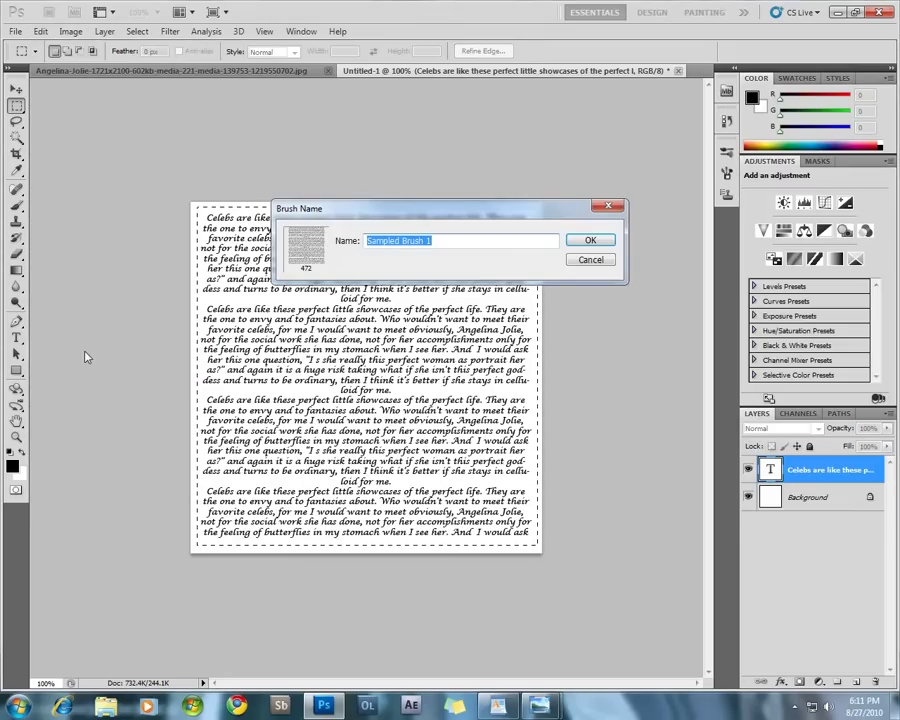
pyautogui.write('tse')
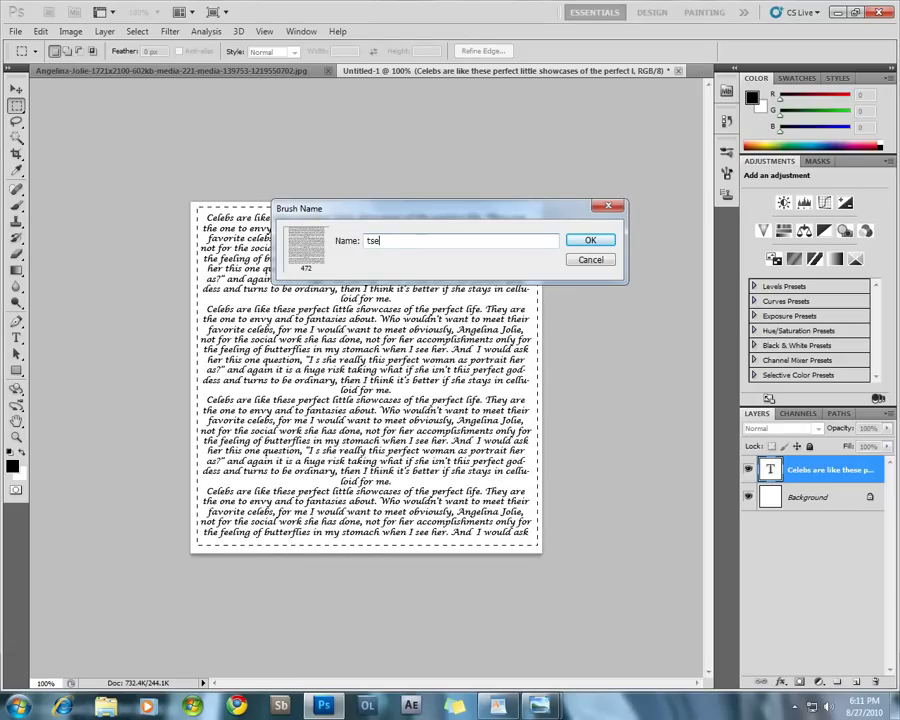
pyautogui.press('BackSpace')
pyautogui.write('e')
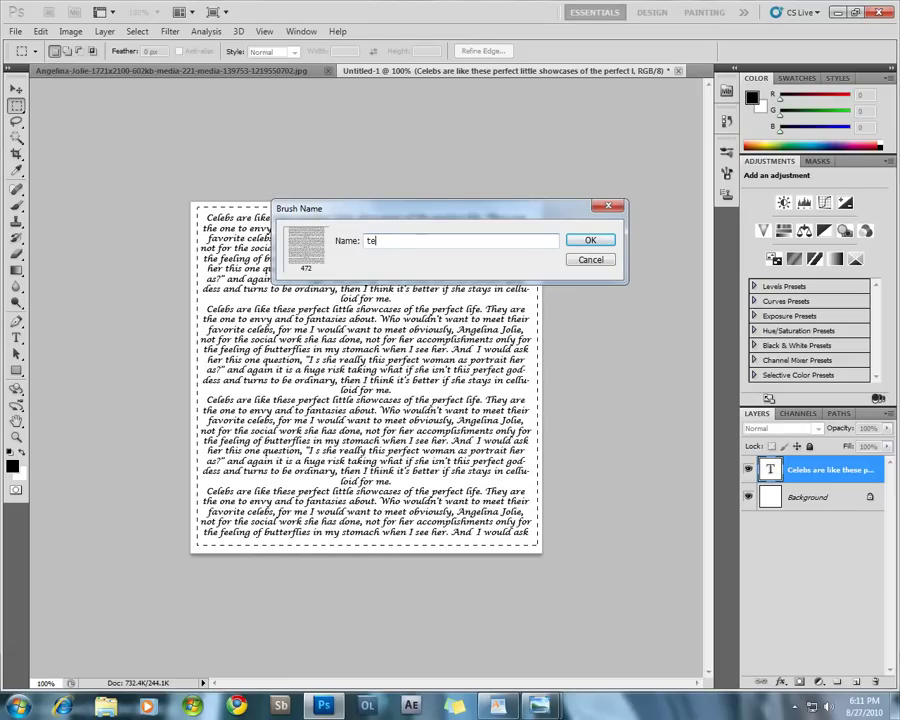
pyautogui.write('st 1')
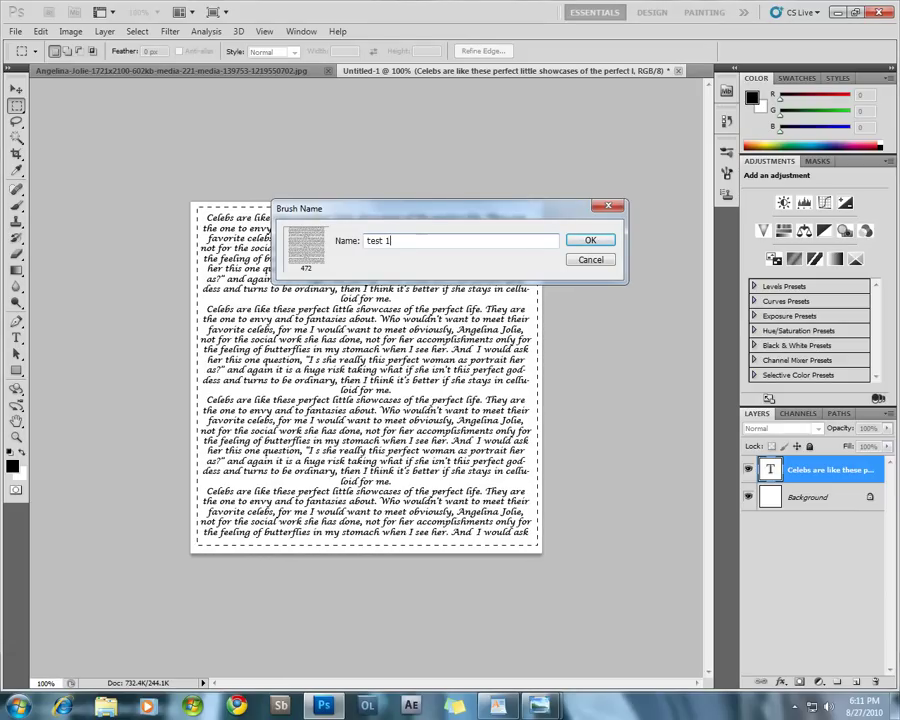
pyautogui.write('2')
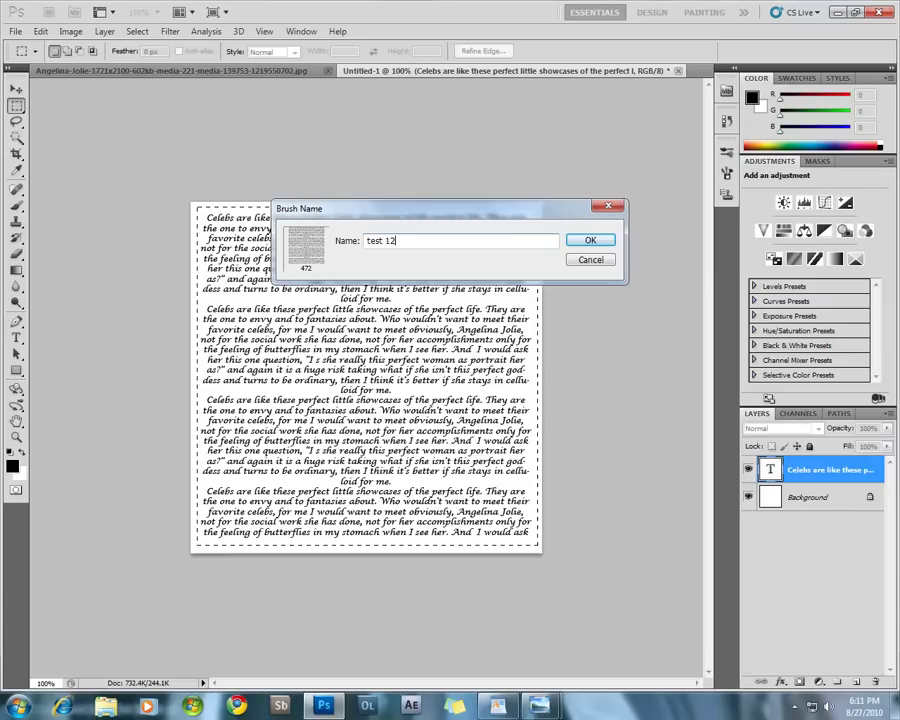
pyautogui.click(590, 243)
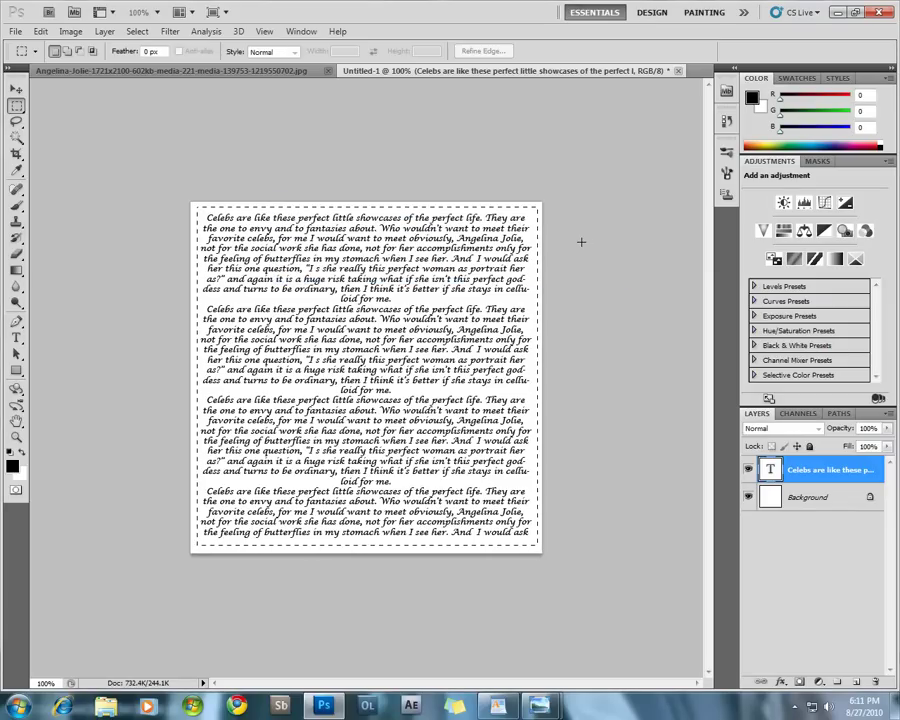
# - Close Untitled-1 without saving, add two new layers, and fill Layer 2 with white
pyautogui.click(678, 71)
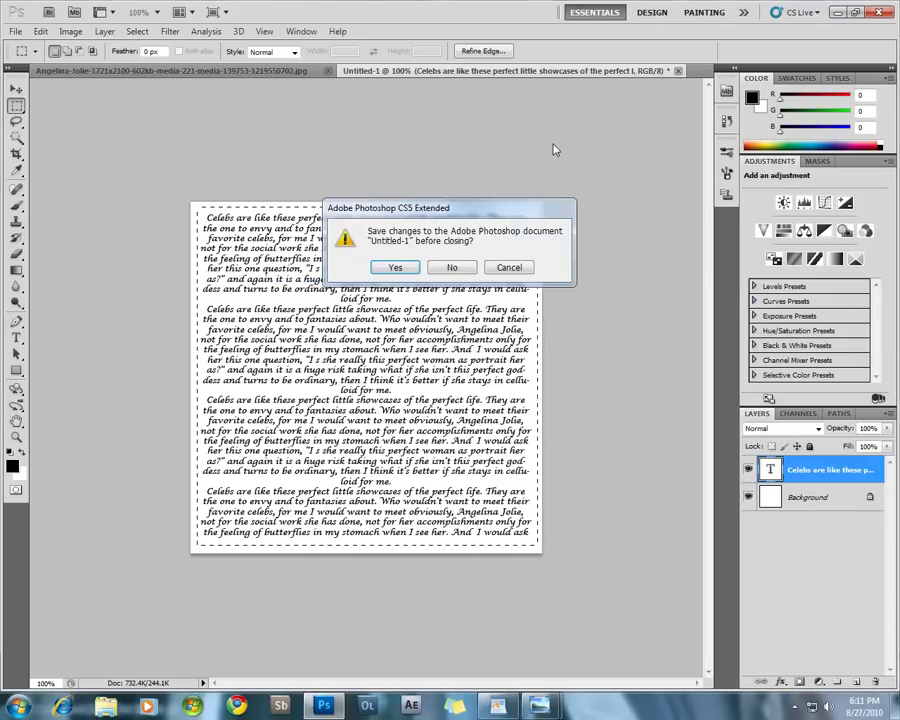
pyautogui.click(455, 267)
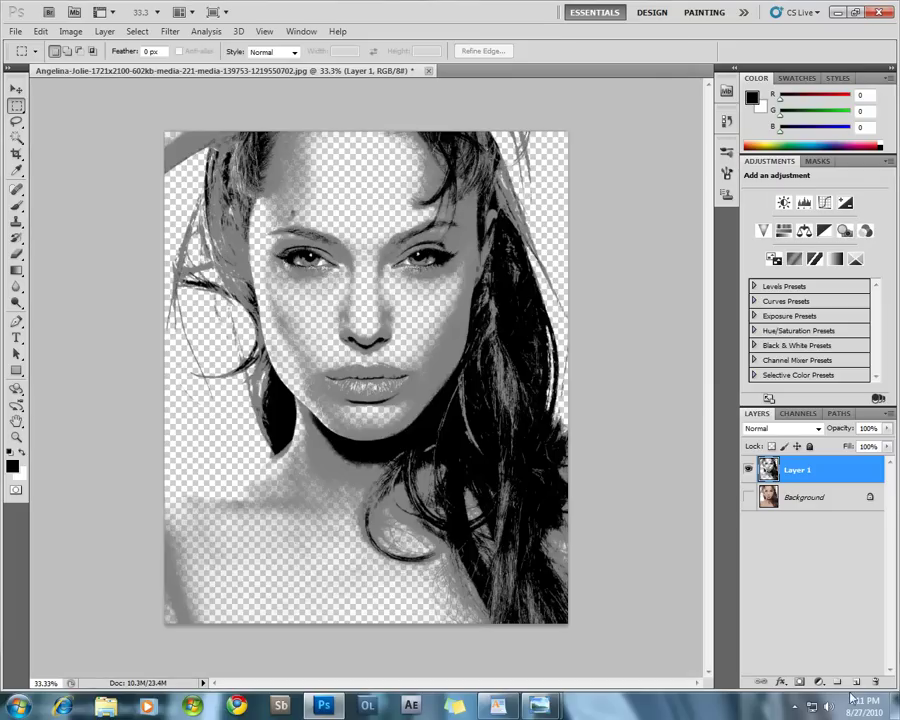
pyautogui.click(855, 683)
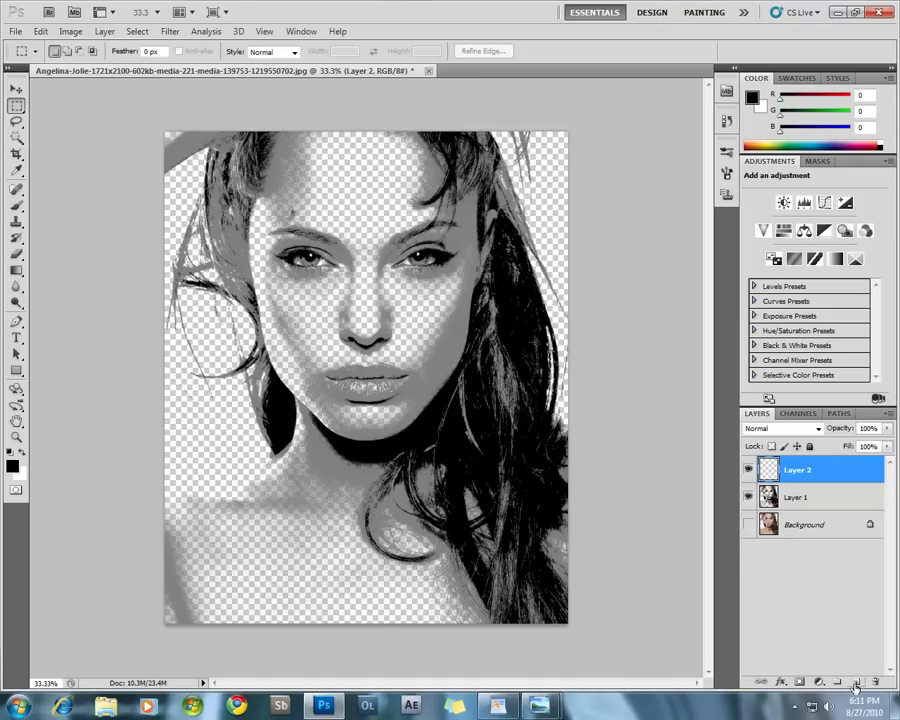
pyautogui.click(855, 685)
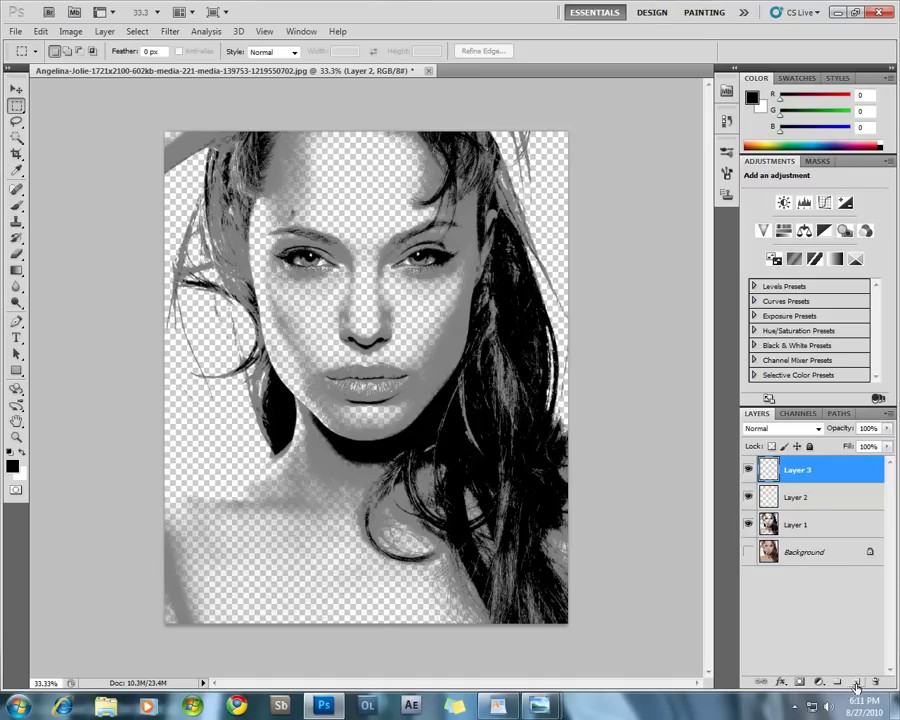
pyautogui.click(815, 503)
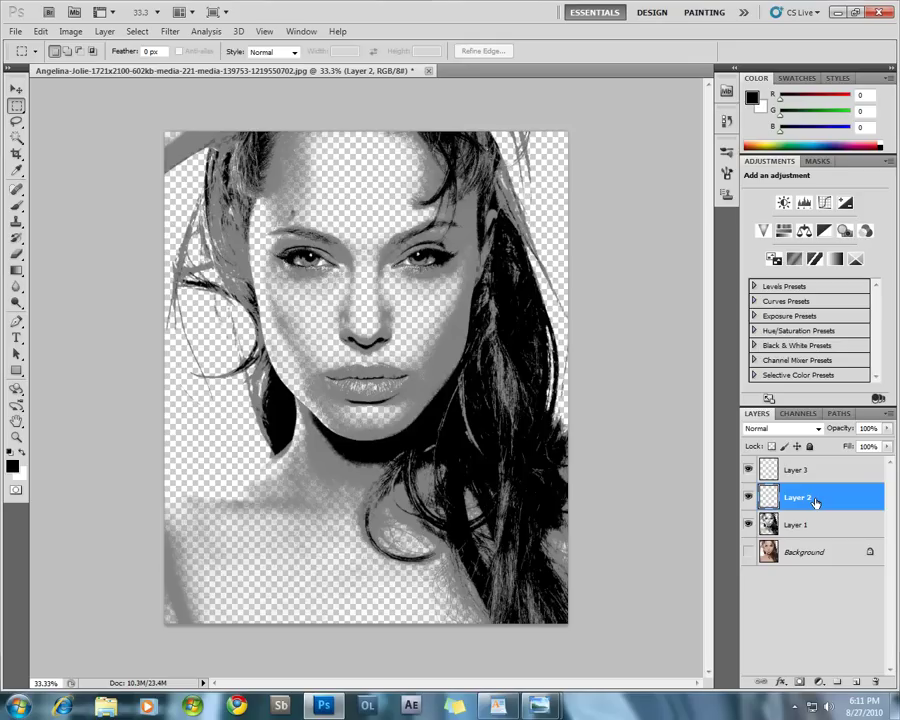
pyautogui.hotkey('ctrl', 'BackSpace')
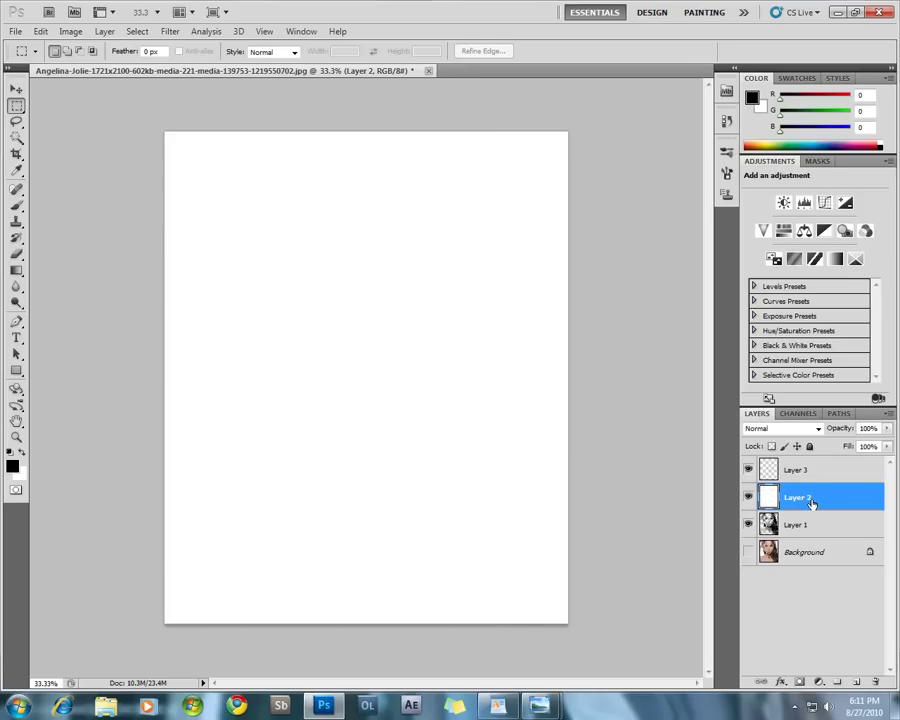
# - Hide white Layer 2, select Layer 3, and load the 472 px text brush at 100% opacity
pyautogui.click(748, 499)
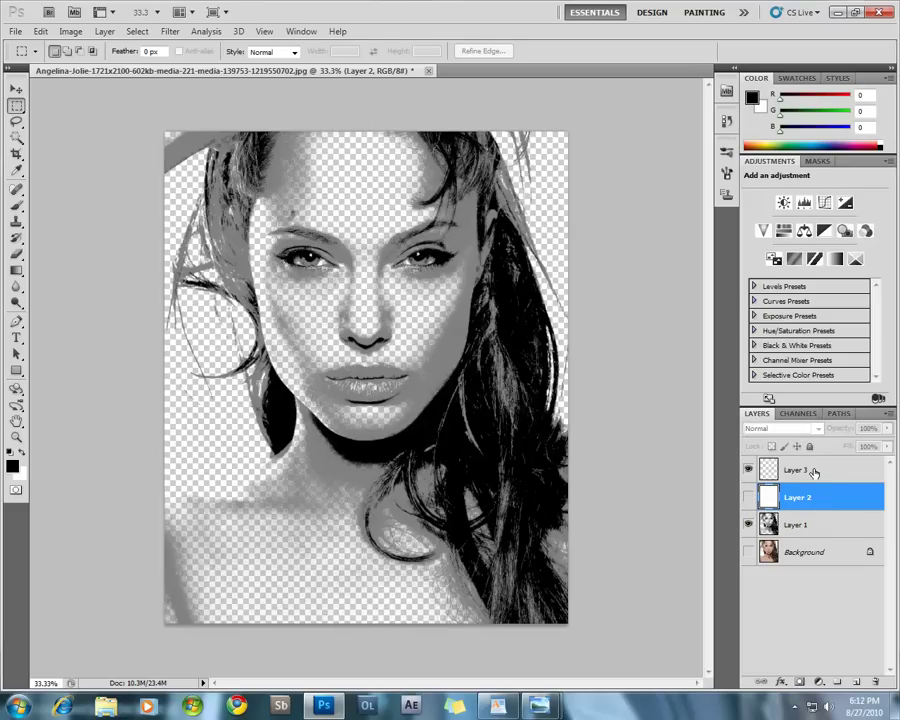
pyautogui.click(812, 470)
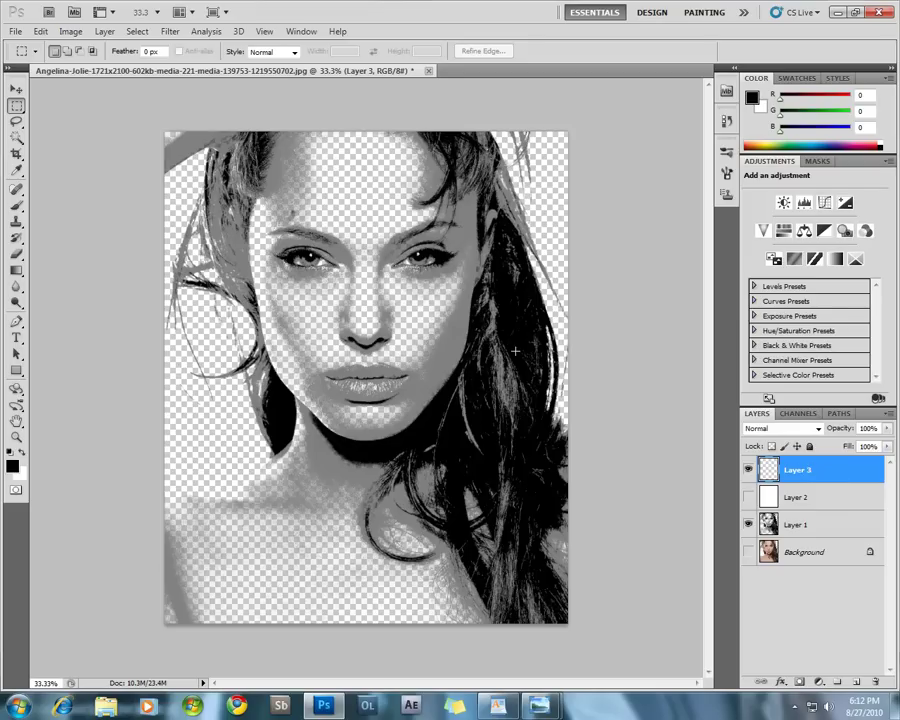
pyautogui.press('b')
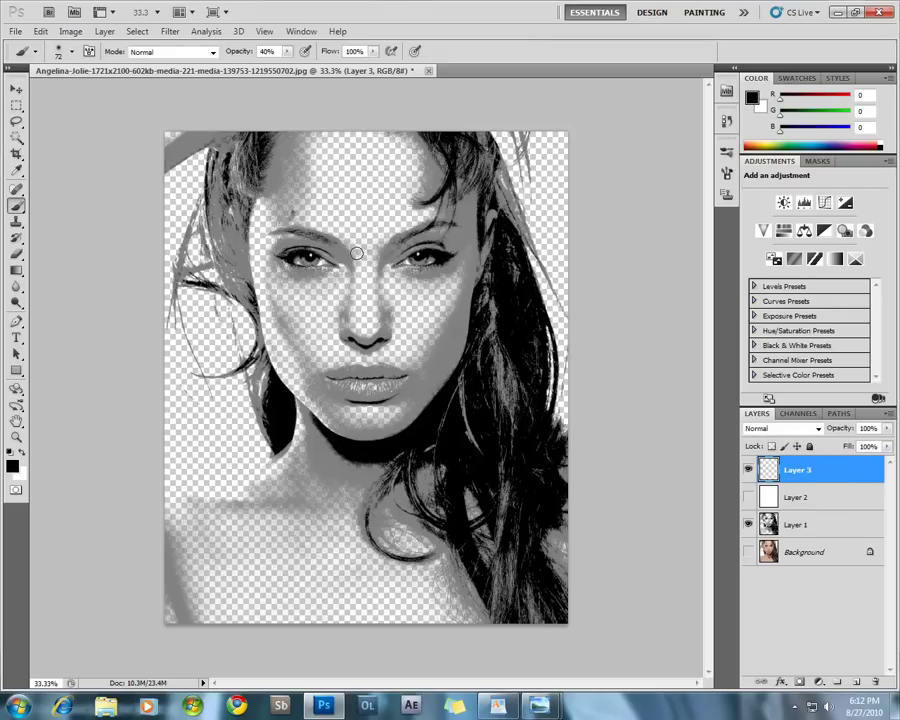
pyautogui.rightClick(355, 243)
pyautogui.moveTo(502, 340); pyautogui.dragTo(502, 375)
pyautogui.click(440, 391)
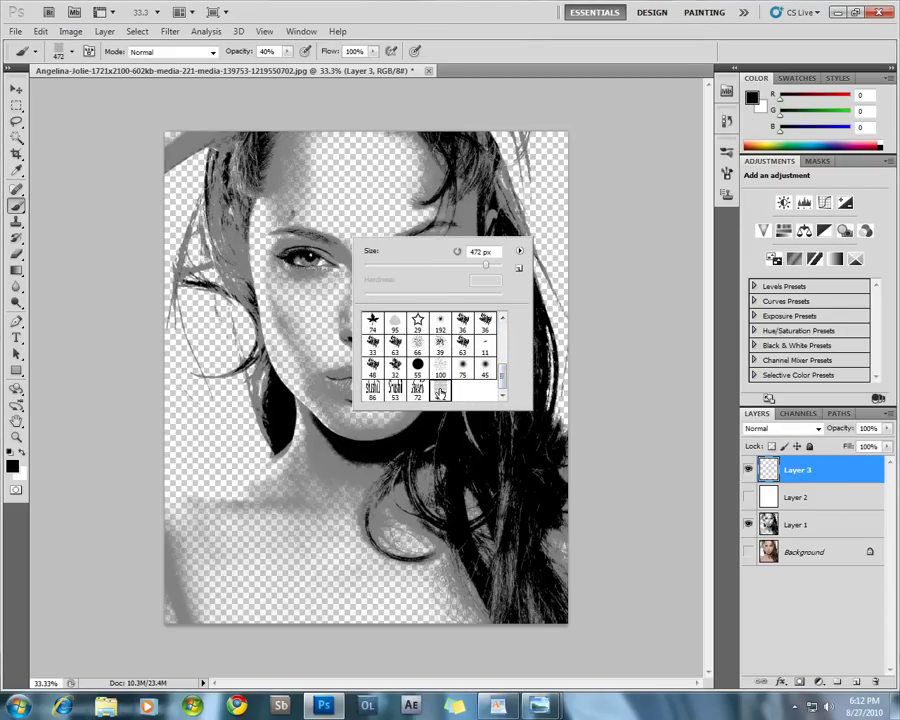
pyautogui.press('Return')
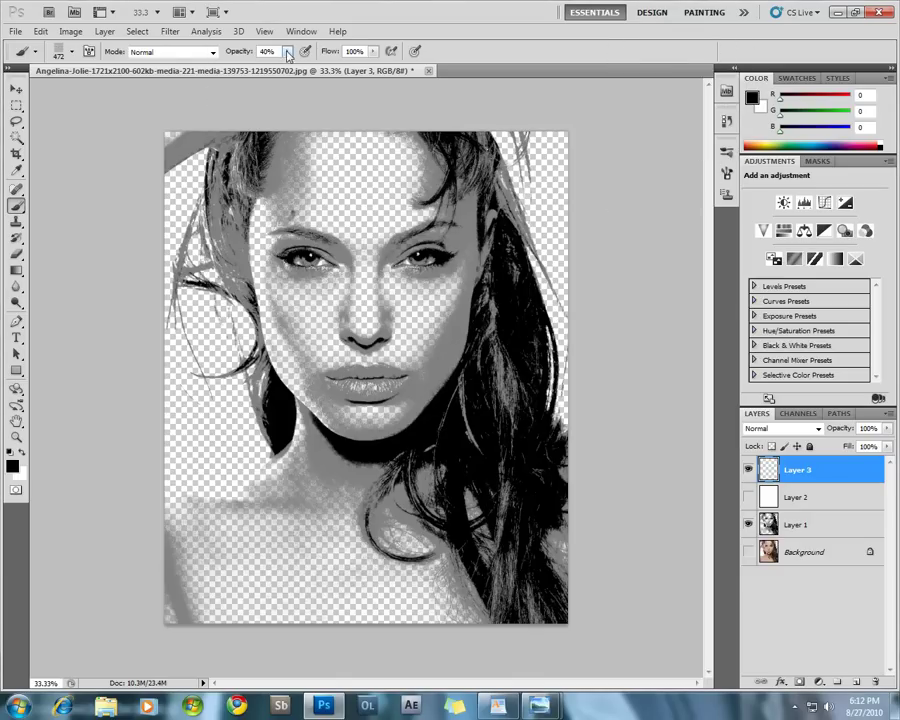
pyautogui.moveTo(284, 53)
pyautogui.mouseDown()
pyautogui.moveTo(287, 66)
pyautogui.moveTo(336, 67)
pyautogui.mouseUp()
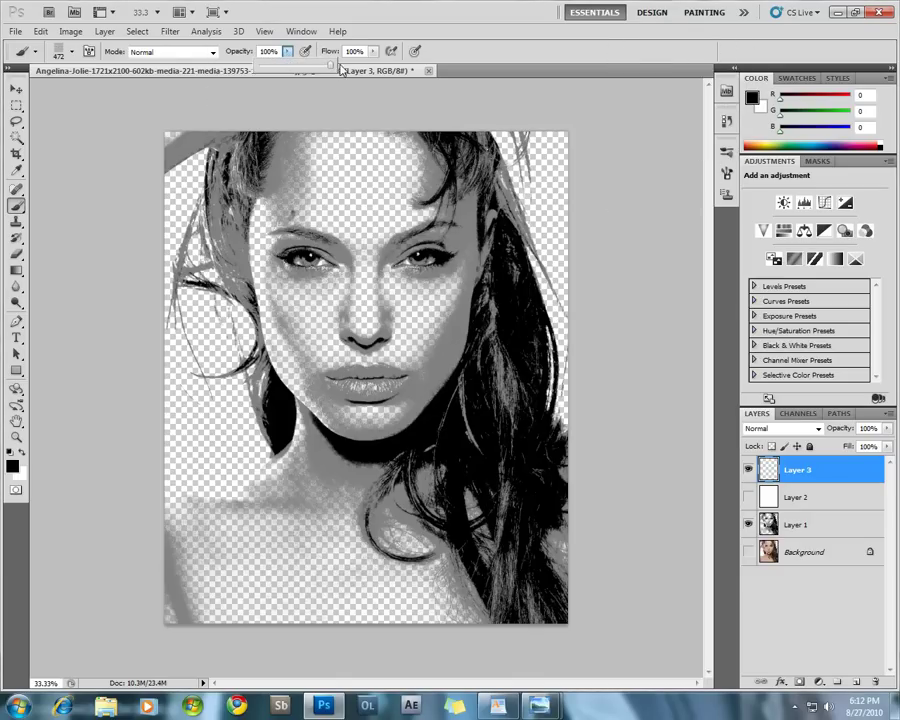
# - Stamp the text brush repeatedly over the face and canvas, enlarging it up to 1400 px
pyautogui.click(335, 300)
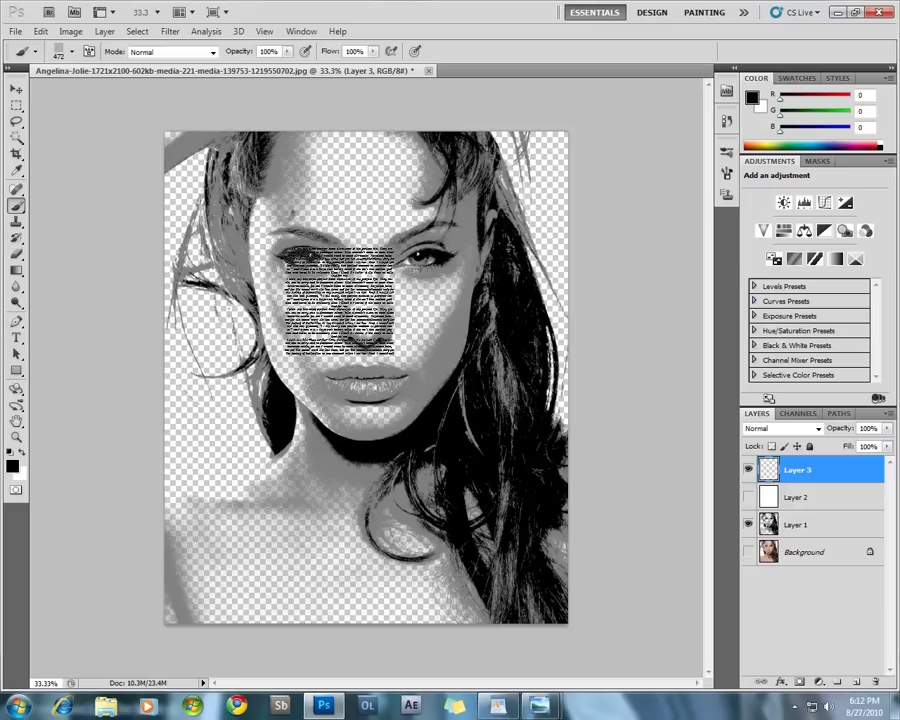
pyautogui.press(']')
pyautogui.press(']')
pyautogui.press(']')
pyautogui.press(']')
pyautogui.press(']')
pyautogui.click(339, 300)
pyautogui.press(']')
pyautogui.press(']')
pyautogui.press(']')
pyautogui.click(355, 298)
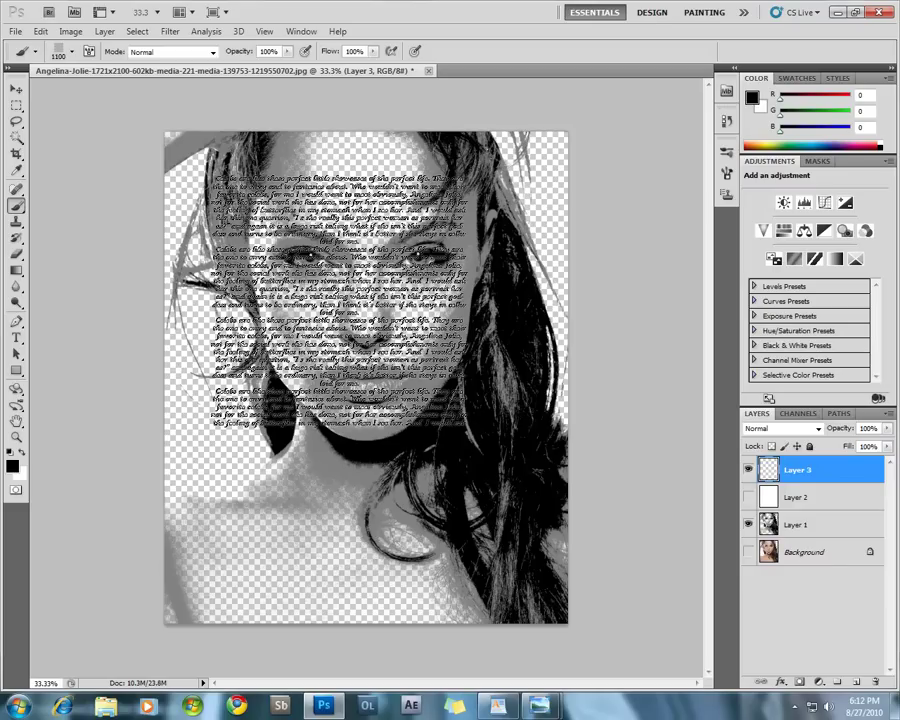
pyautogui.press(']')
pyautogui.press(']')
pyautogui.click(360, 290)
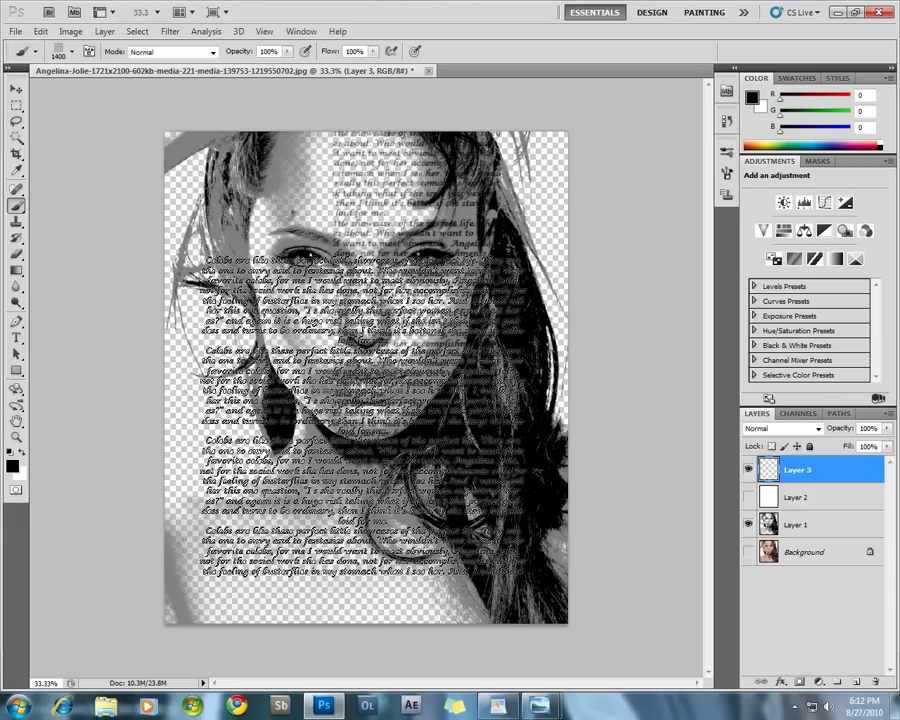
pyautogui.click(345, 215)
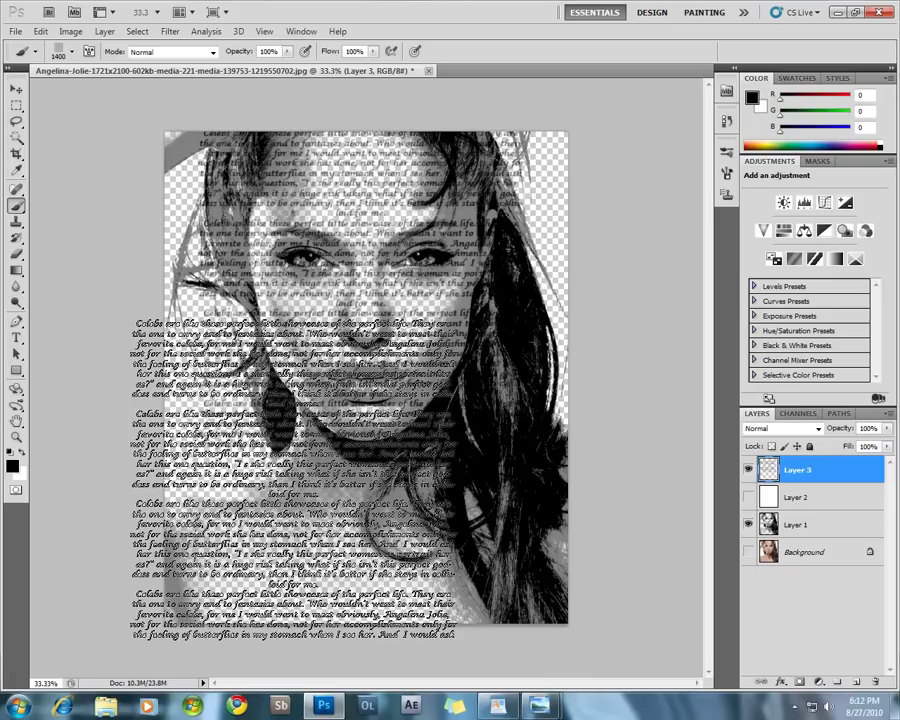
pyautogui.click(295, 478)
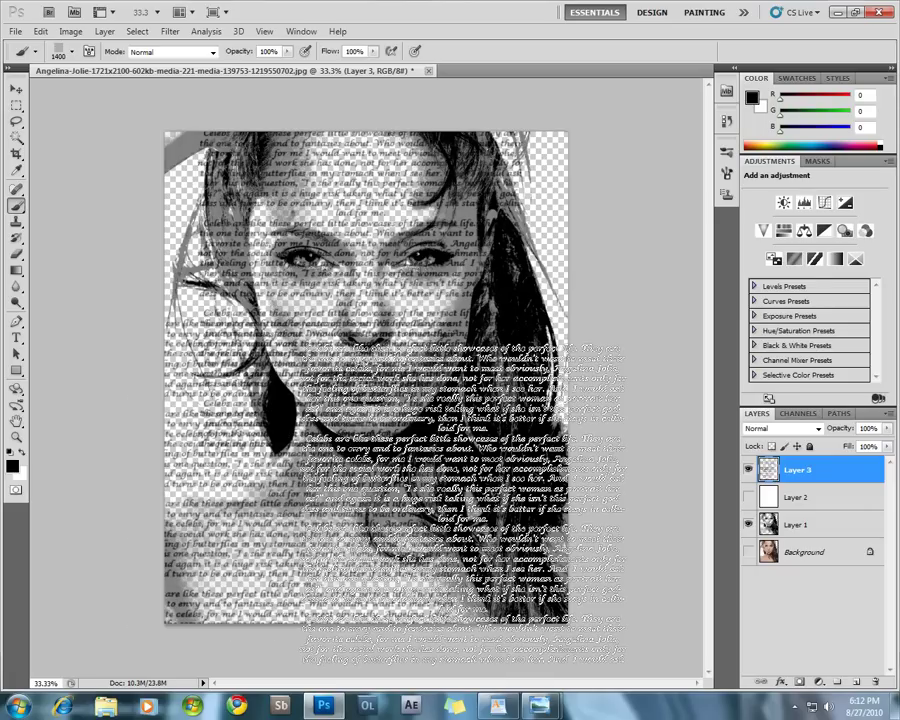
pyautogui.click(310, 275)
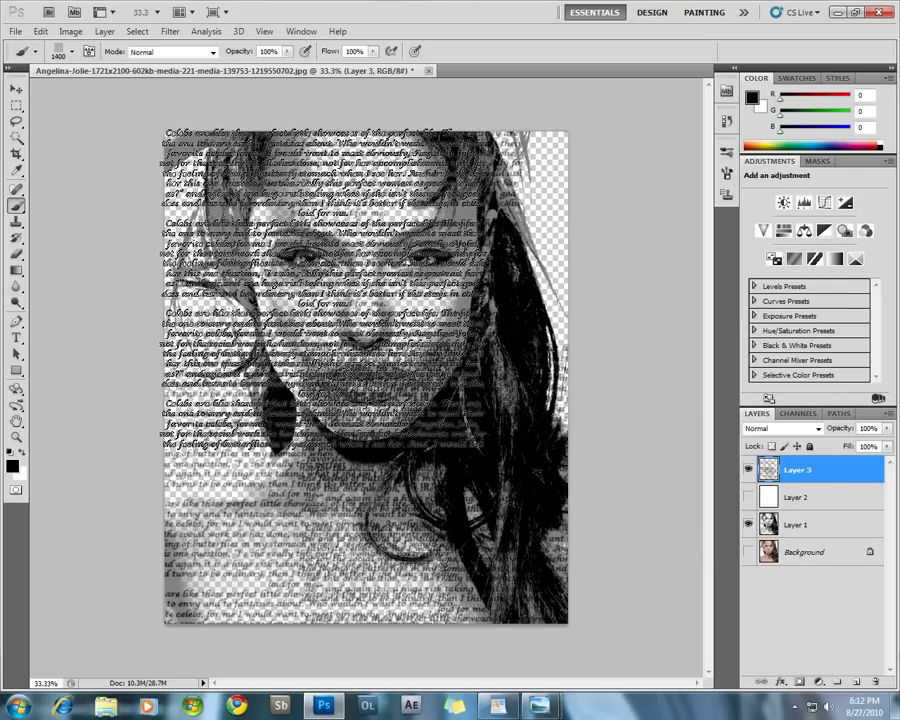
# - Shrink the brush and switch to the 55 px hard round brush preset
pyautogui.press('[')
pyautogui.press('[')
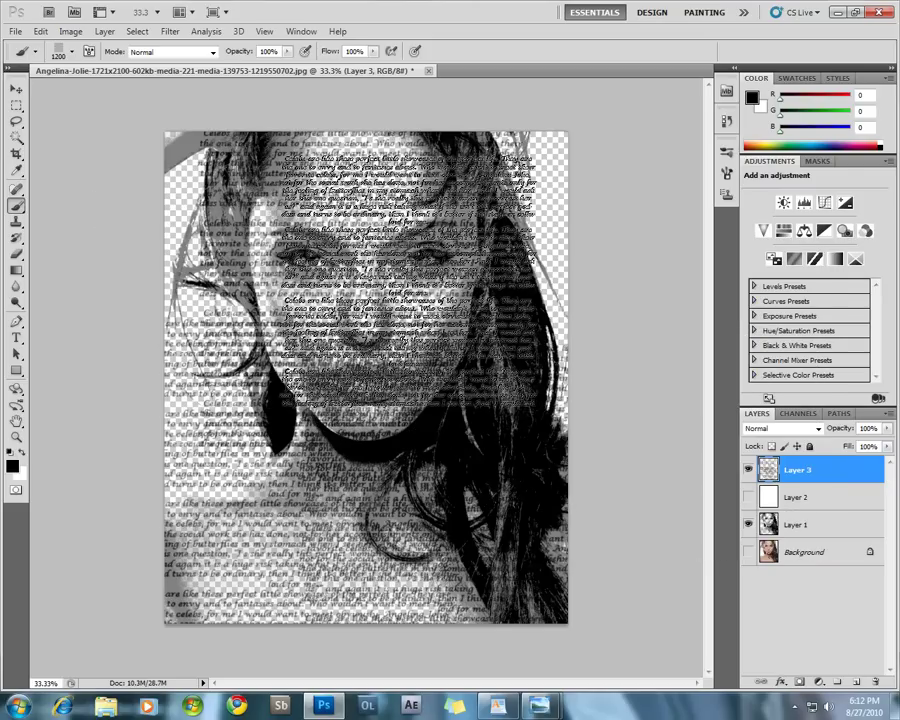
pyautogui.press('[')
pyautogui.press('[')
pyautogui.press('[')
pyautogui.press('[')
pyautogui.press('[')
pyautogui.rightClick(482, 262)
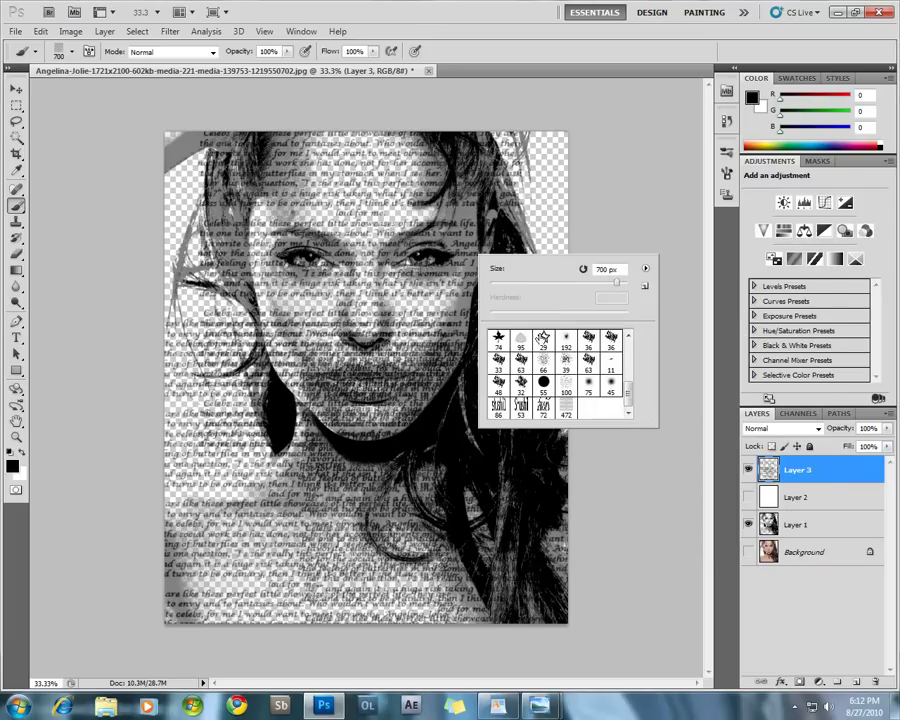
pyautogui.click(543, 384)
pyautogui.press('Return')
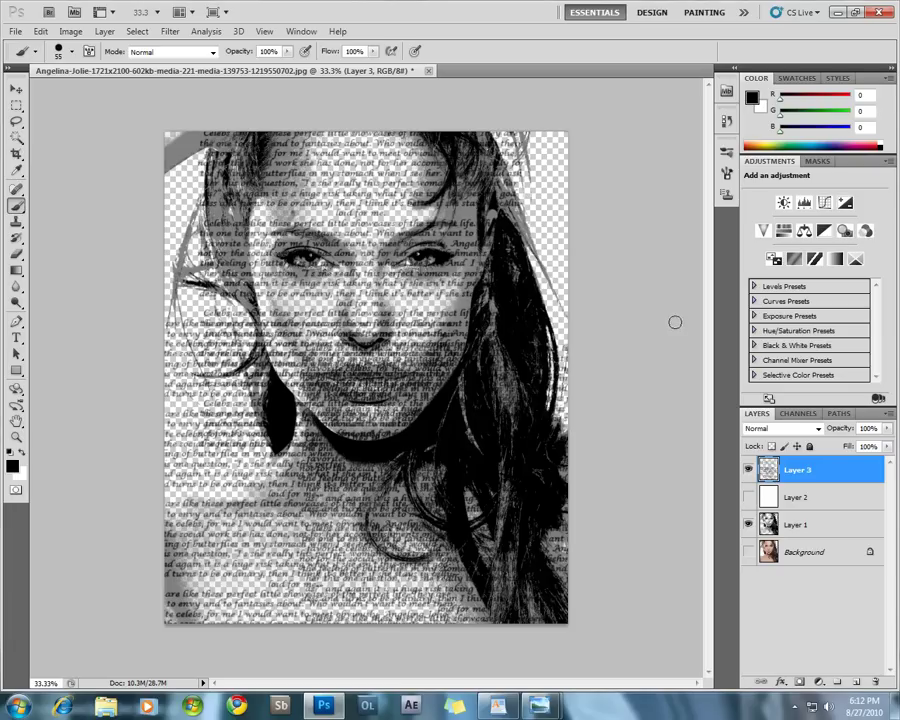
# - Hide Layer 3 and select all of the Layer 1 grayscale portrait
pyautogui.click(749, 472)
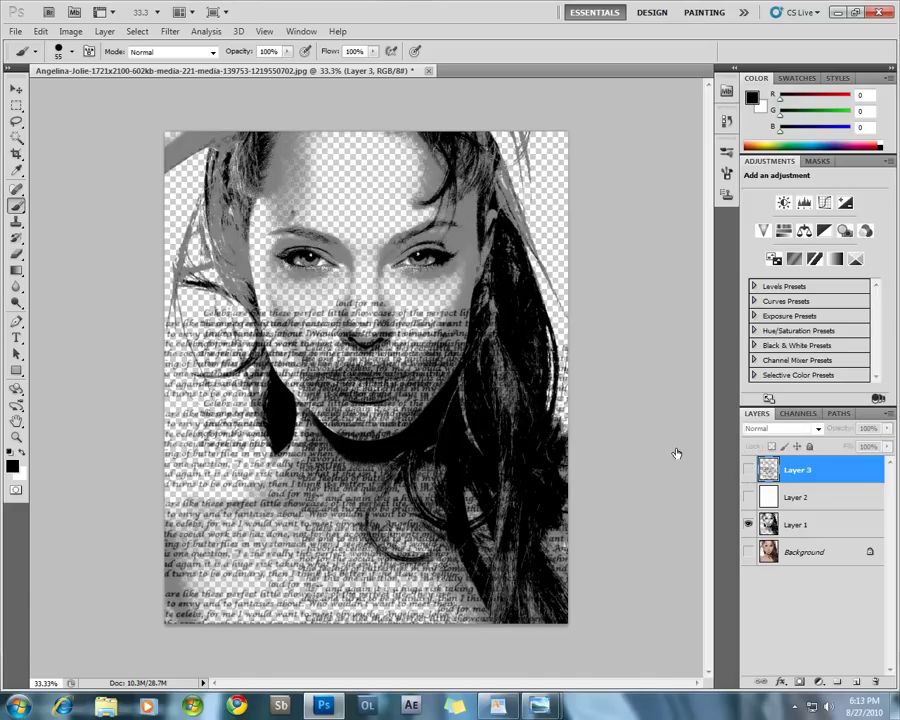
pyautogui.click(811, 528)
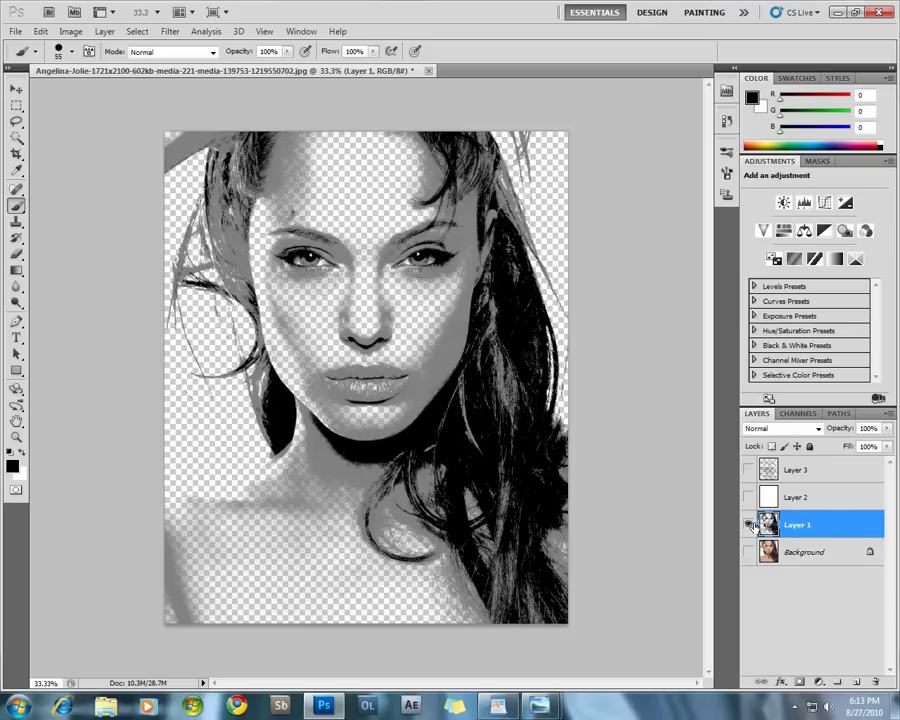
pyautogui.hotkey('ctrl', 'a')
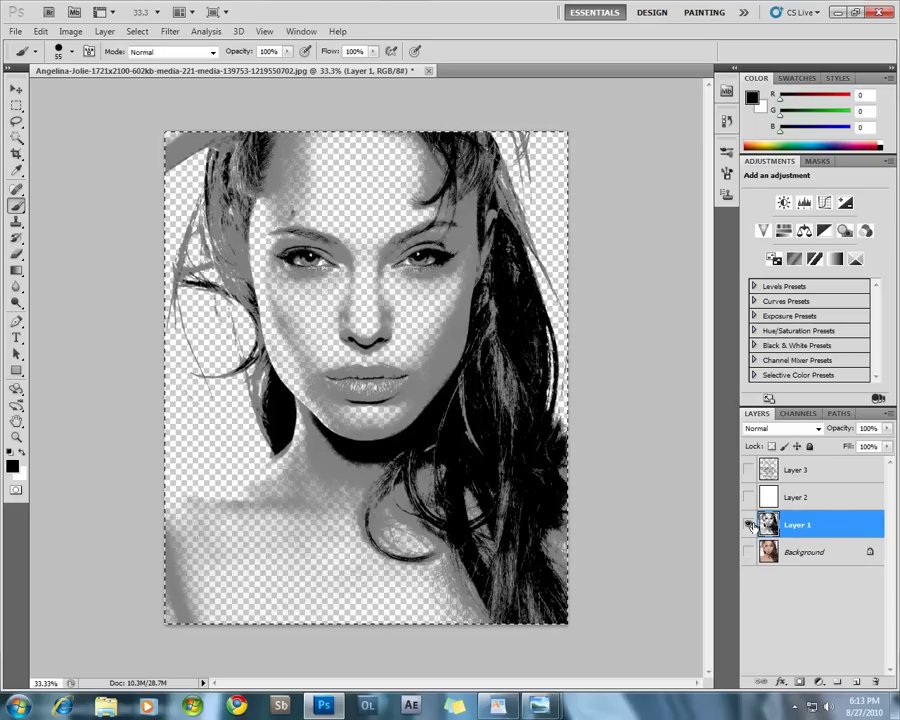
# - Make Layer 3 active and visible, and hide the Layer 1 portrait
pyautogui.click(804, 475)
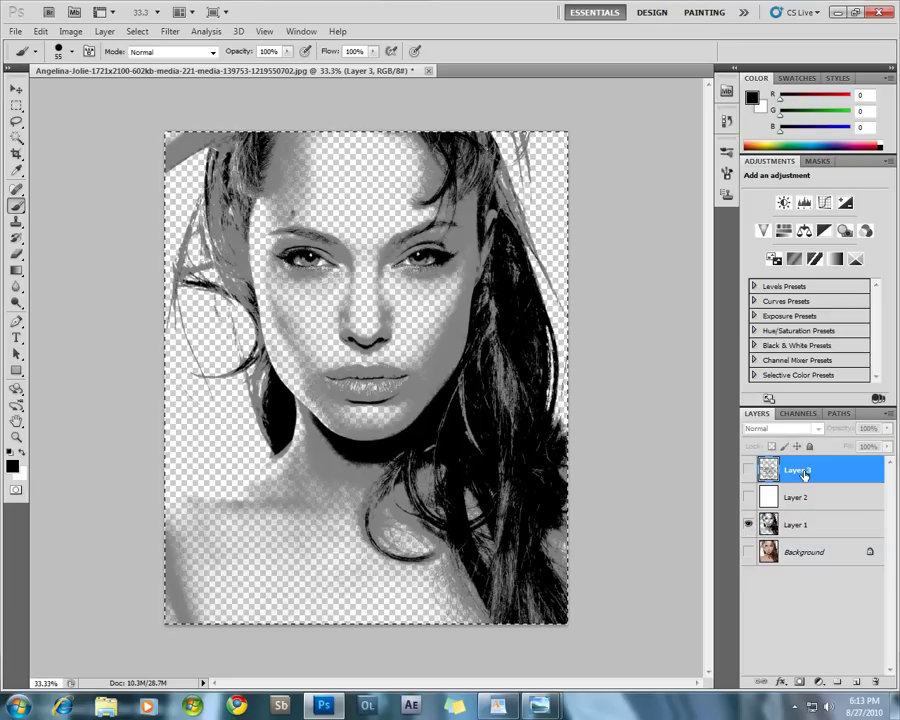
pyautogui.click(747, 470)
pyautogui.click(748, 524)
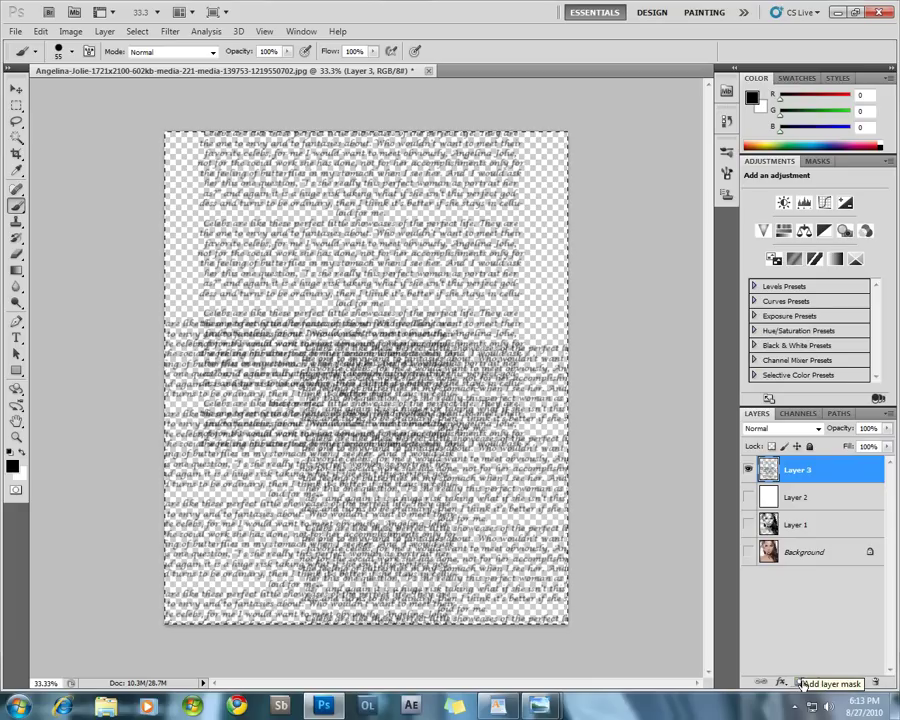
# - Add a mask to Layer 3, paste the portrait into it, deselect, and invert the mask
pyautogui.click(800, 683)
pyautogui.click(806, 478)
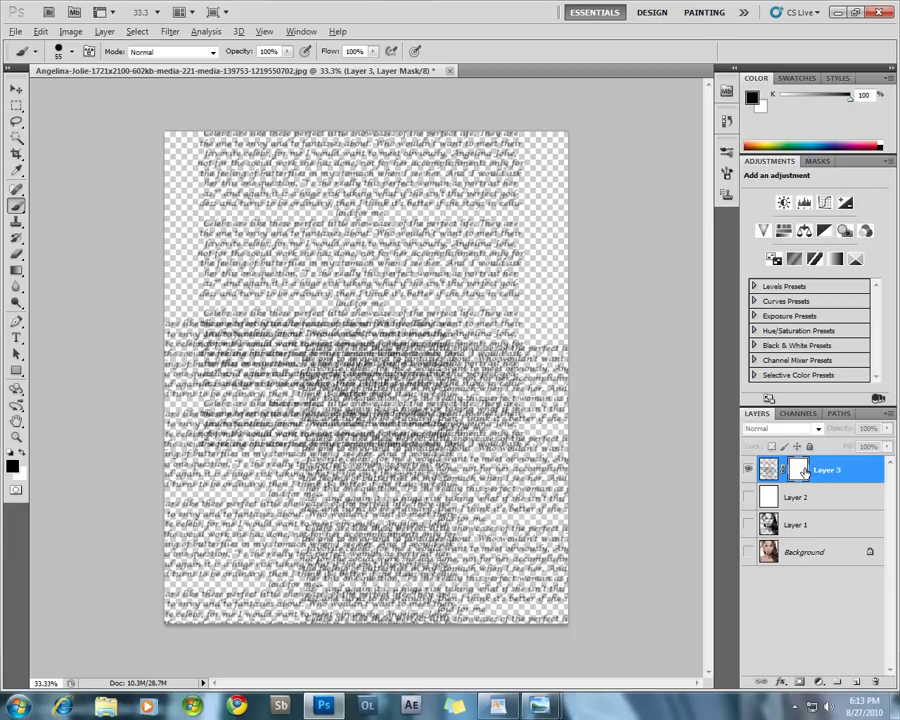
pyautogui.keyDown('alt'); pyautogui.click(805, 474); pyautogui.keyUp('alt')
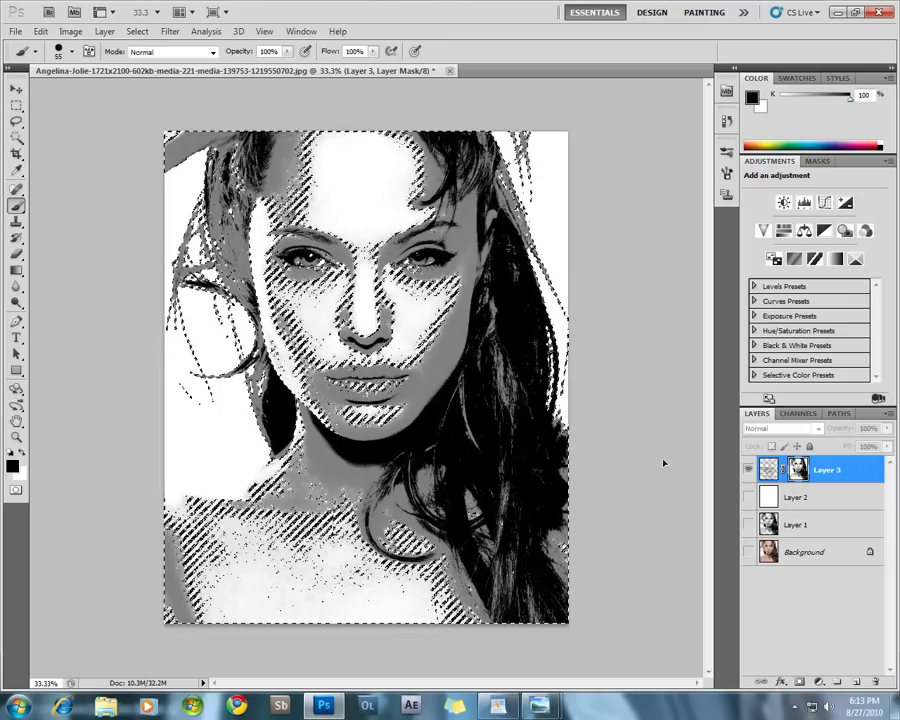
pyautogui.hotkey('ctrl', 'd')
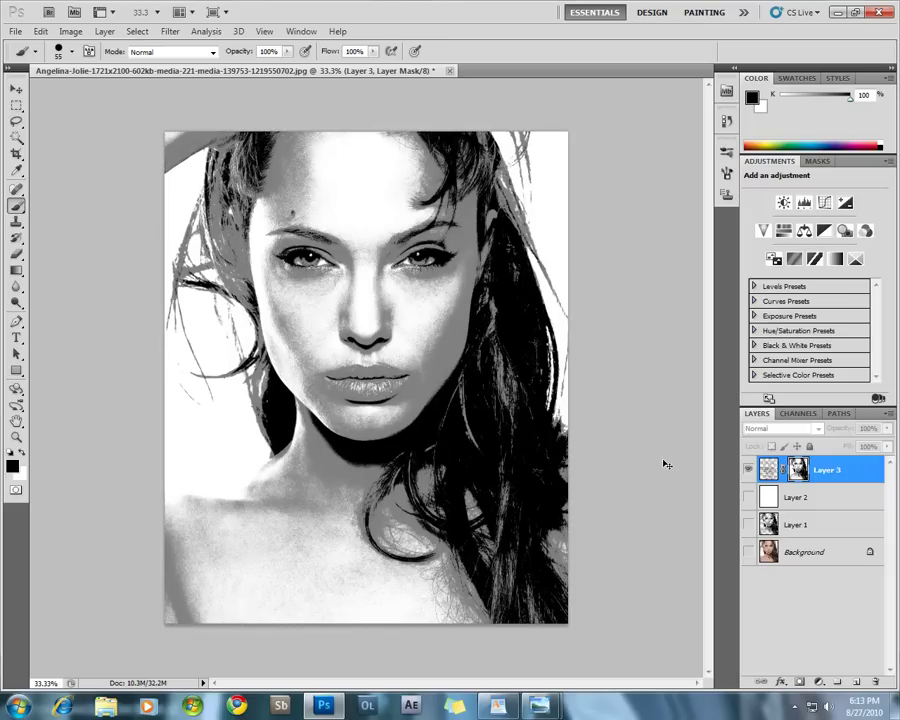
pyautogui.hotkey('ctrl', 'i')
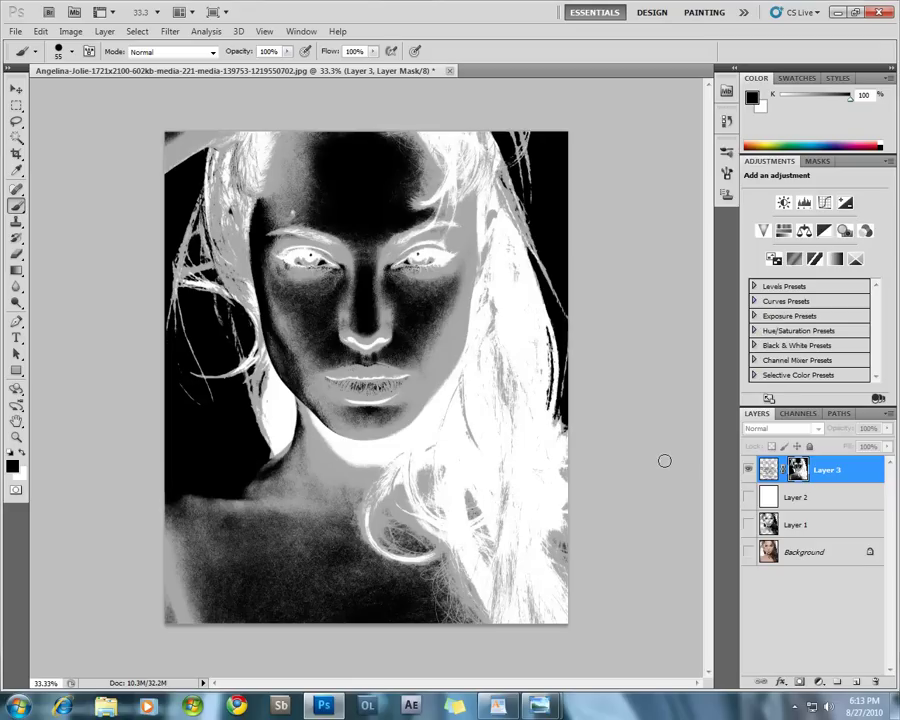
pyautogui.click(765, 470)
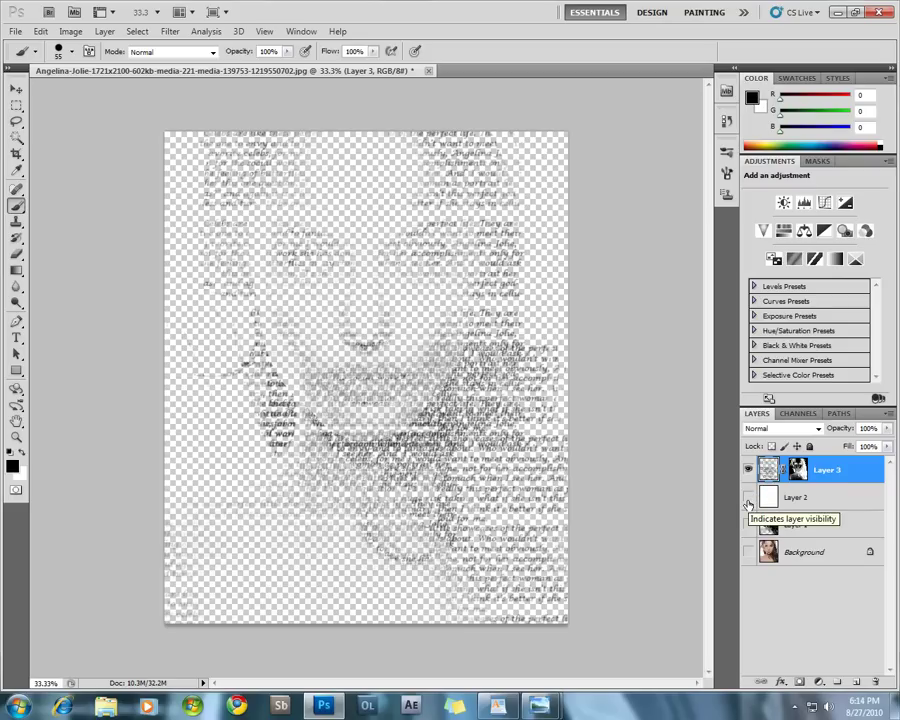
# - Make white Layer 2 visible behind the face-shaped text
pyautogui.click(748, 502)
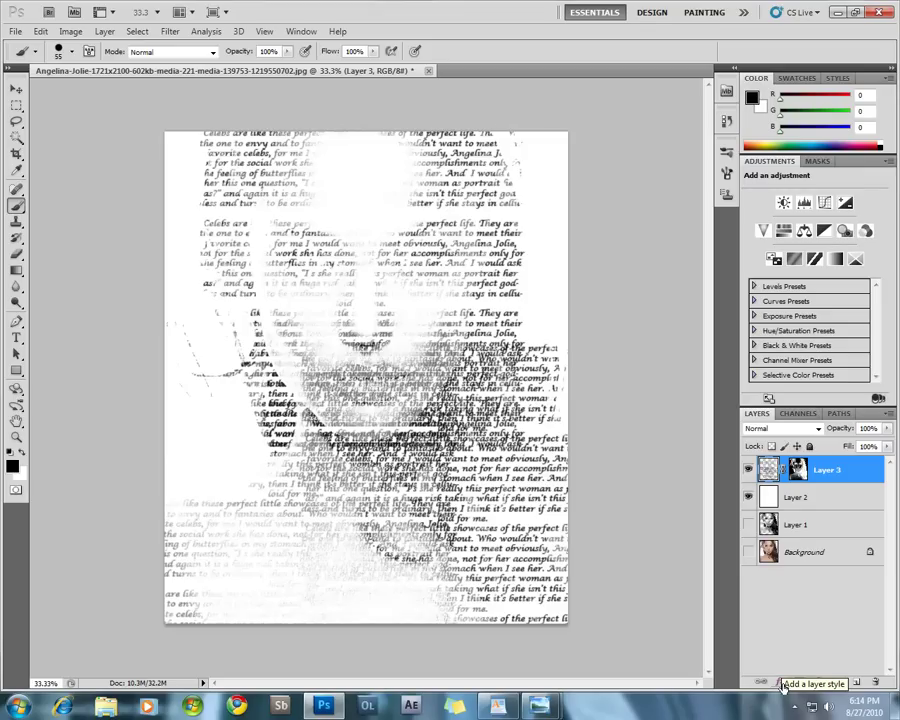
# - Add a Gradient Overlay to Layer 3 using the Blue, Red, Yellow preset in Screen blend mode
pyautogui.click(782, 684)
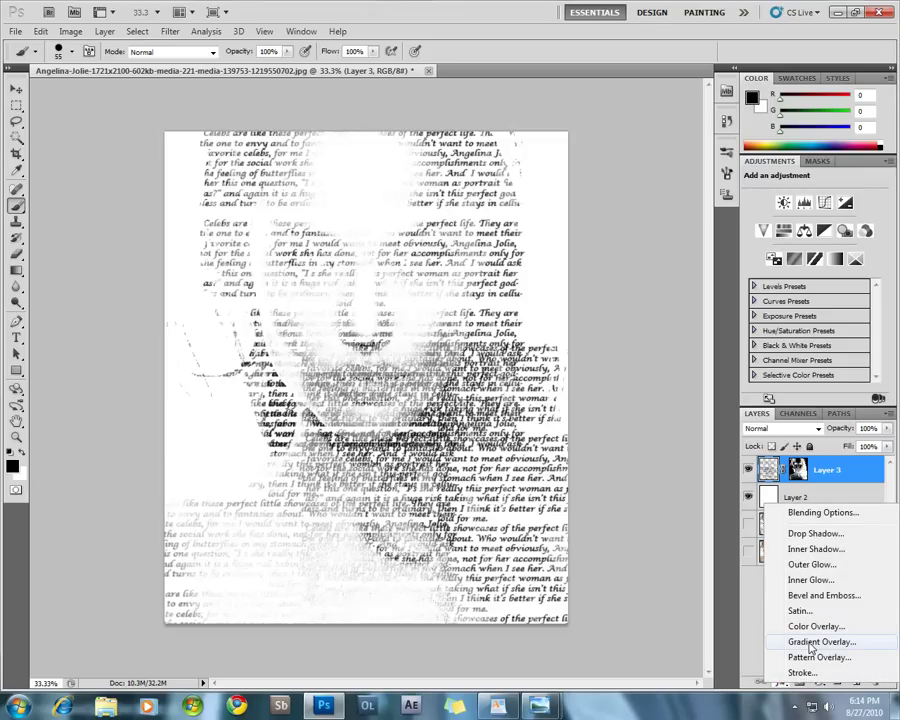
pyautogui.click(811, 643)
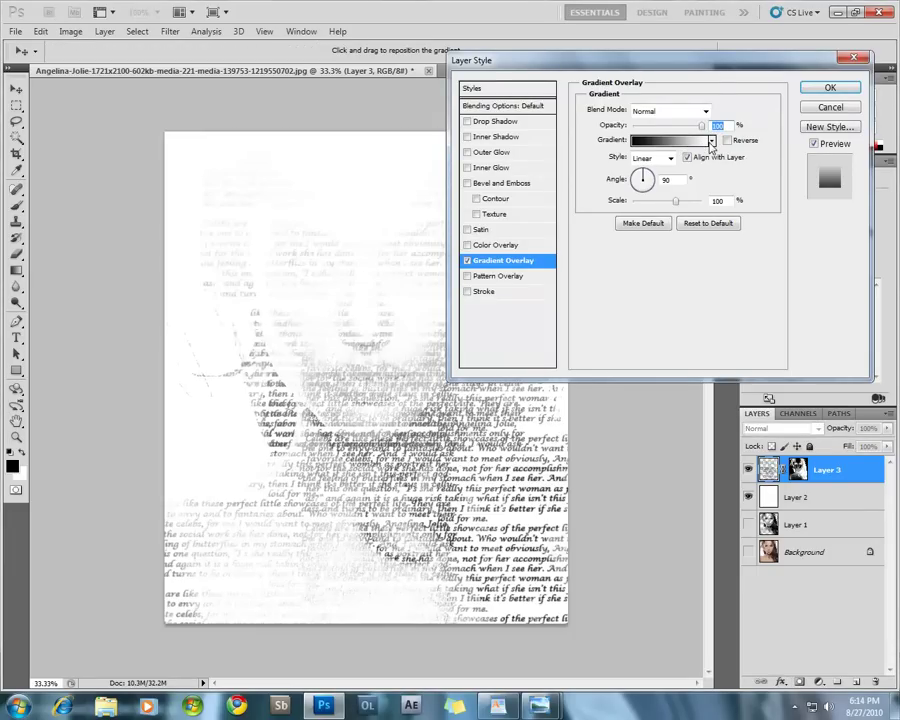
pyautogui.click(700, 141)
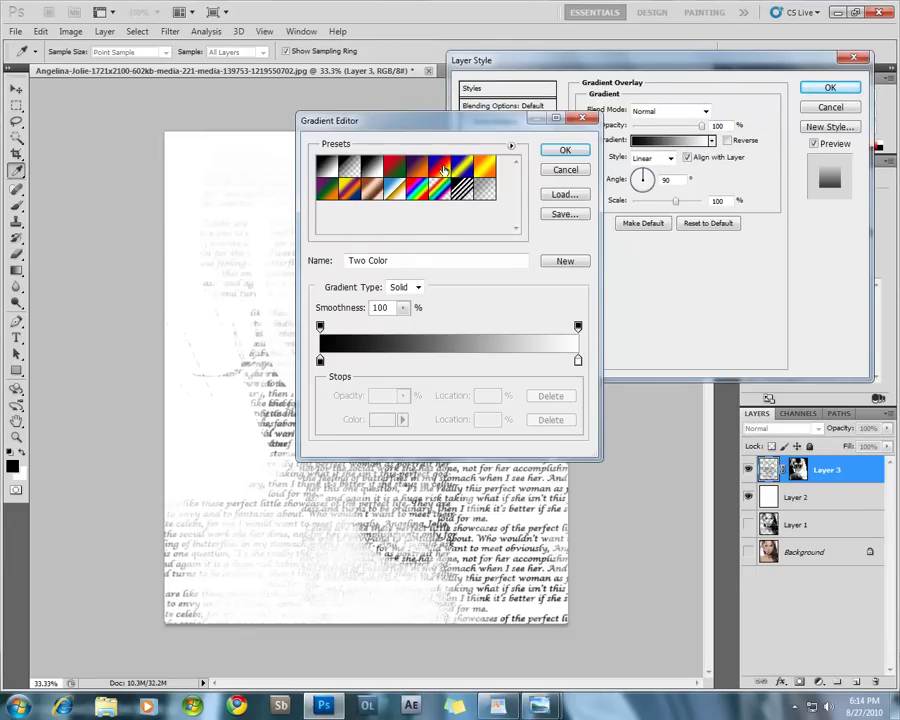
pyautogui.click(451, 168)
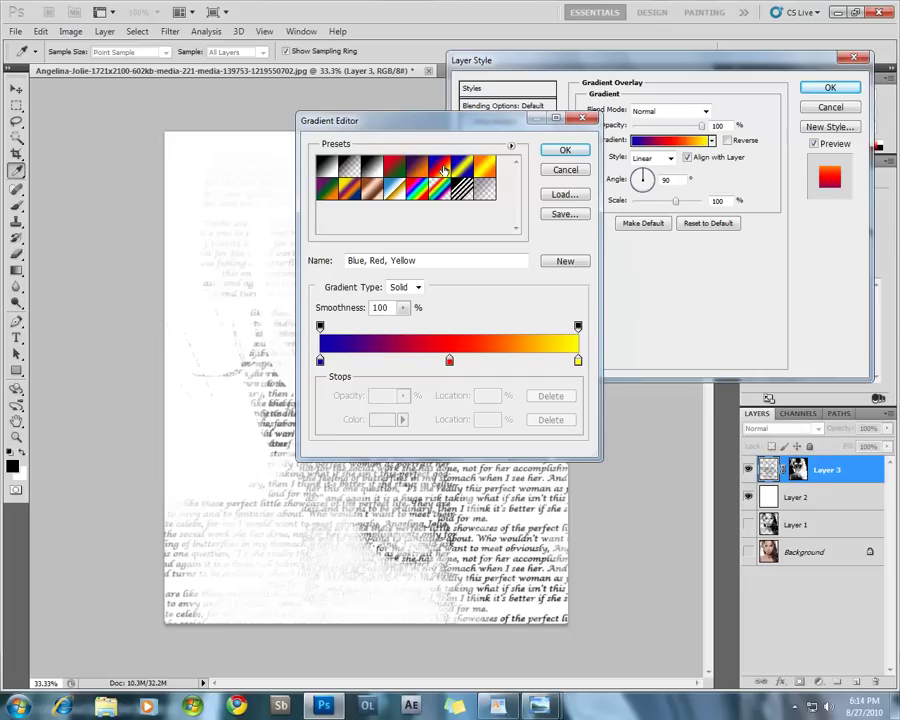
pyautogui.click(565, 151)
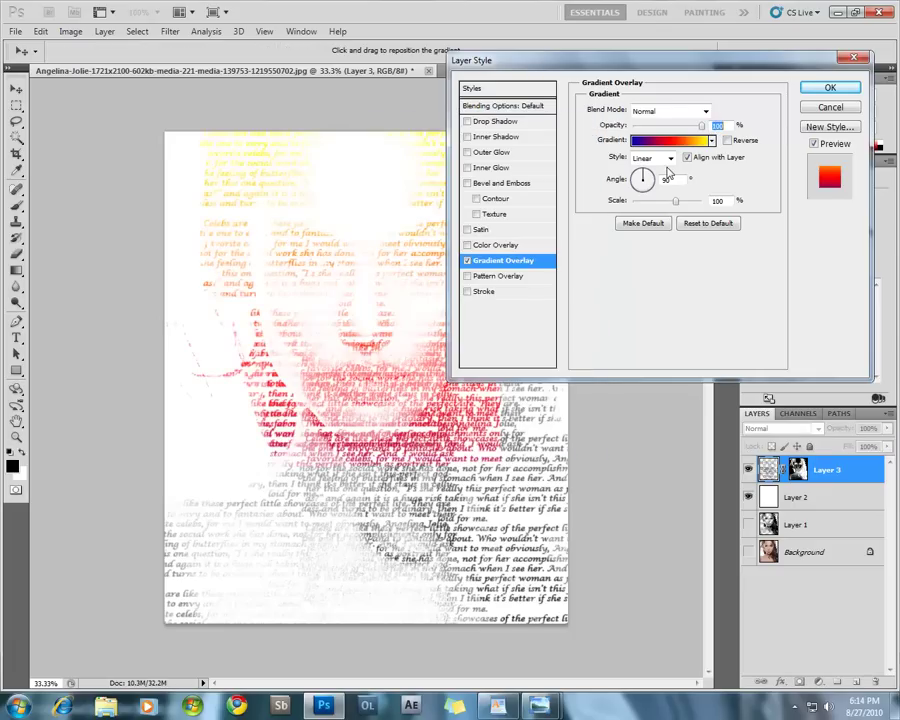
pyautogui.click(704, 112)
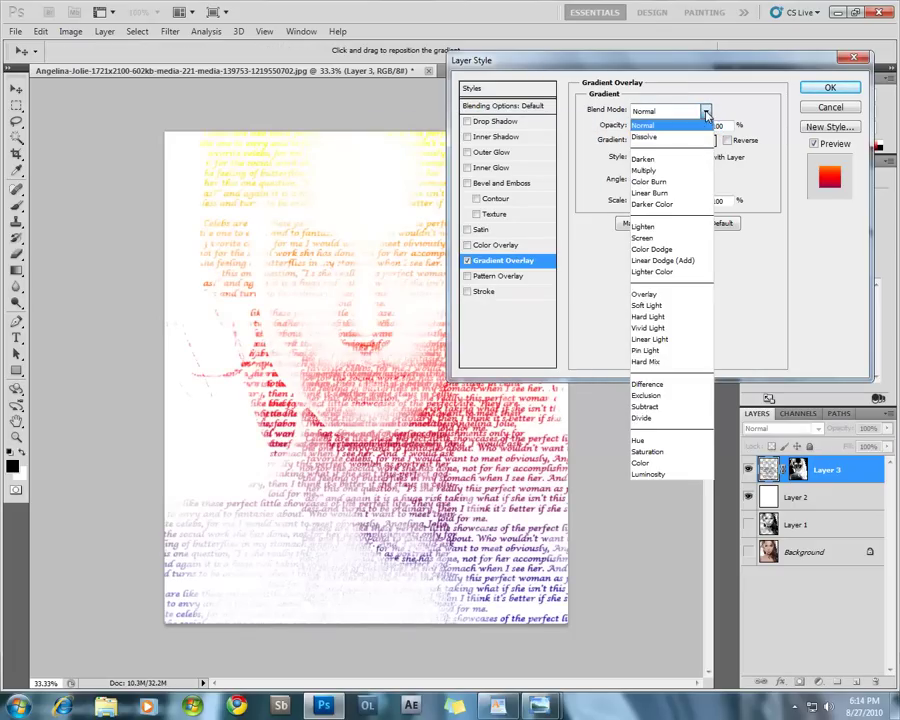
pyautogui.click(660, 237)
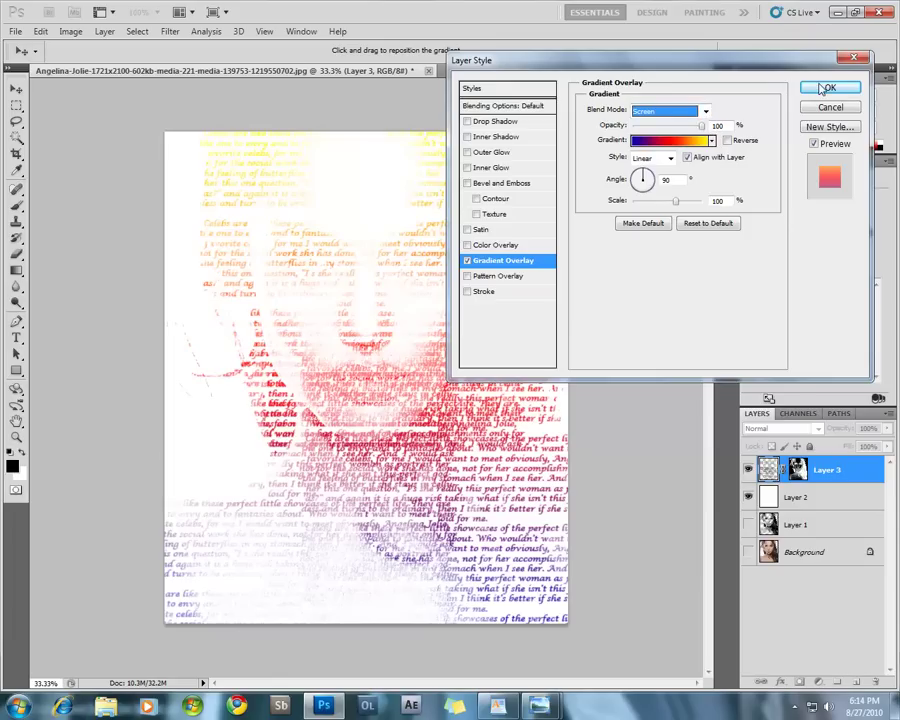
# - Apply the gradient overlay and choose a soft round brush at 33% opacity, size 175
pyautogui.click(805, 108)
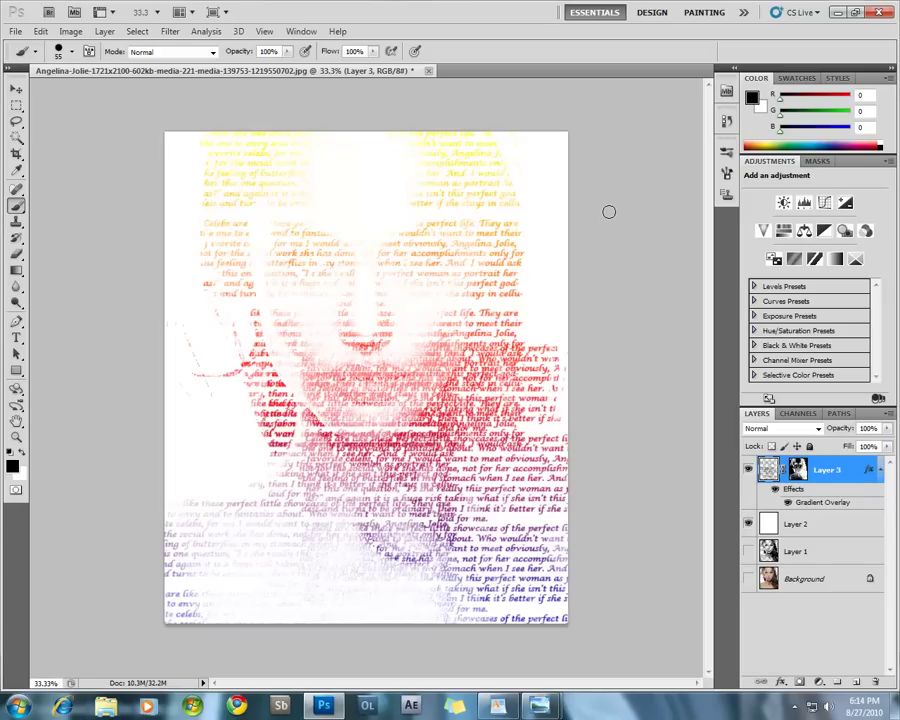
pyautogui.rightClick(296, 174)
pyautogui.scroll(5, 376, 268)
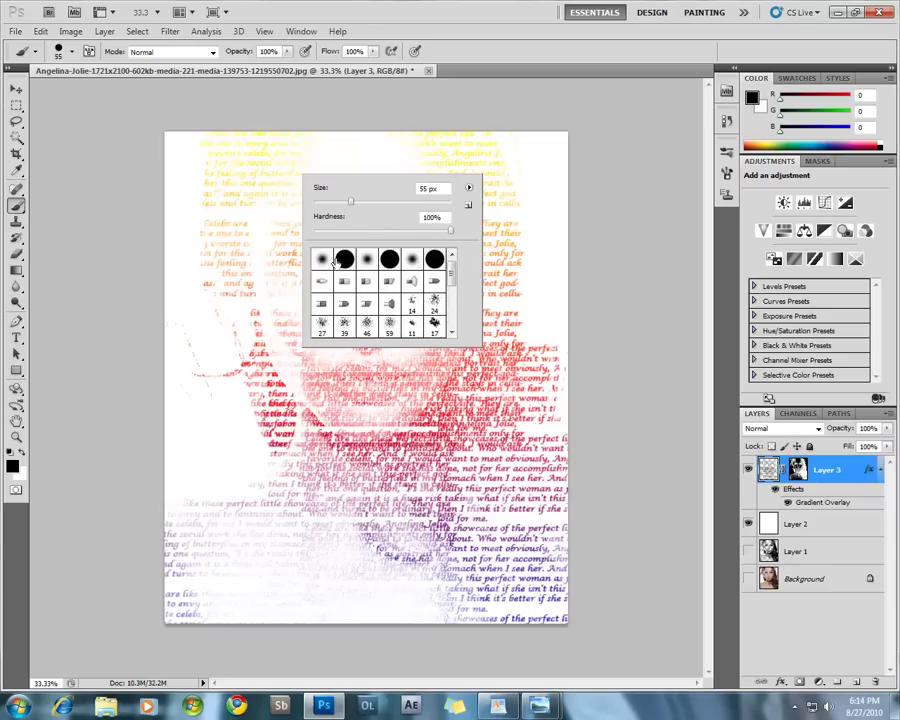
pyautogui.click(321, 259)
pyautogui.click(131, 151)
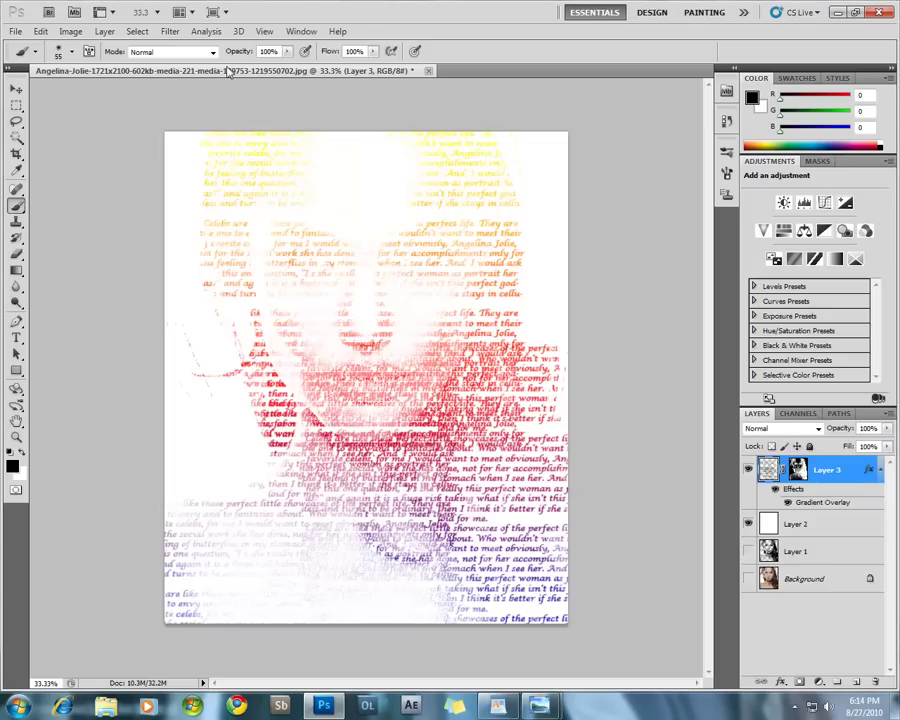
pyautogui.click(287, 51)
pyautogui.moveTo(248, 76); pyautogui.dragTo(241, 72)
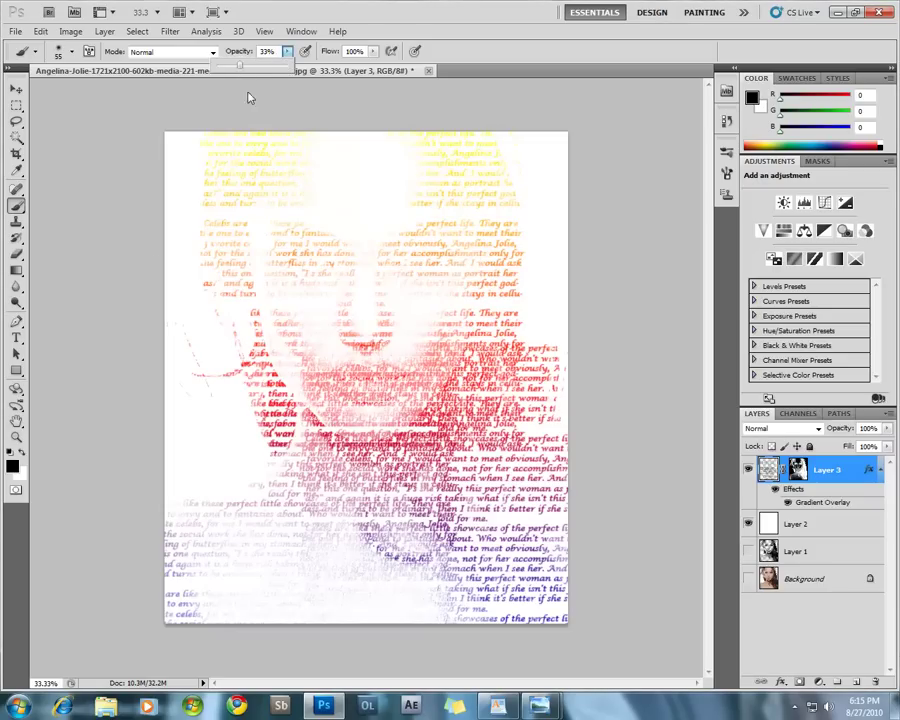
pyautogui.click(95, 303)
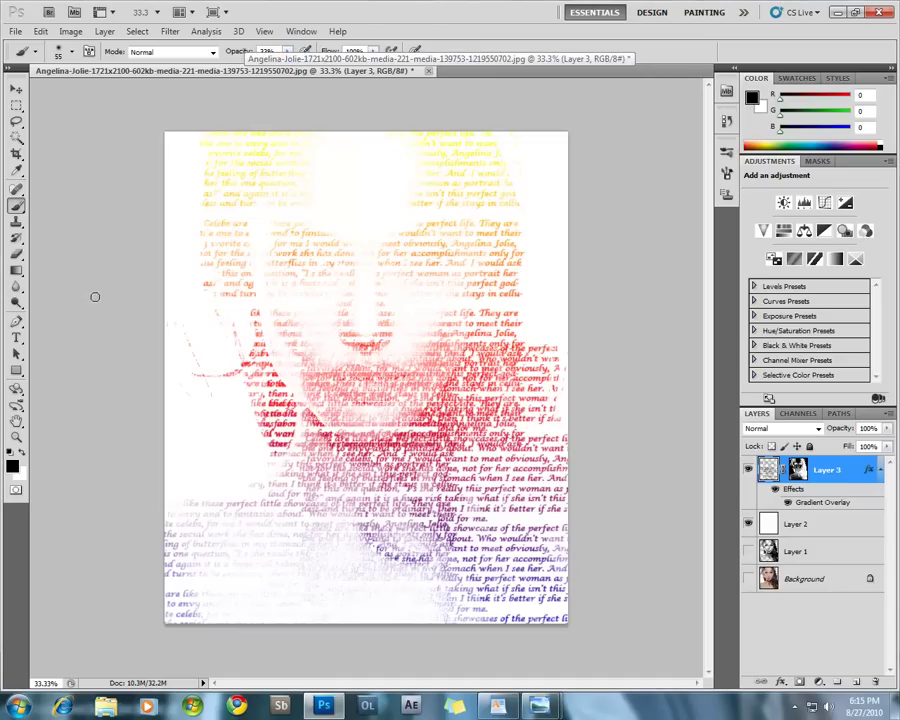
pyautogui.press(']')
pyautogui.press(']')
pyautogui.press(']')
pyautogui.press(']')
pyautogui.press(']')
pyautogui.press(']')
pyautogui.press(']')
pyautogui.press(']')
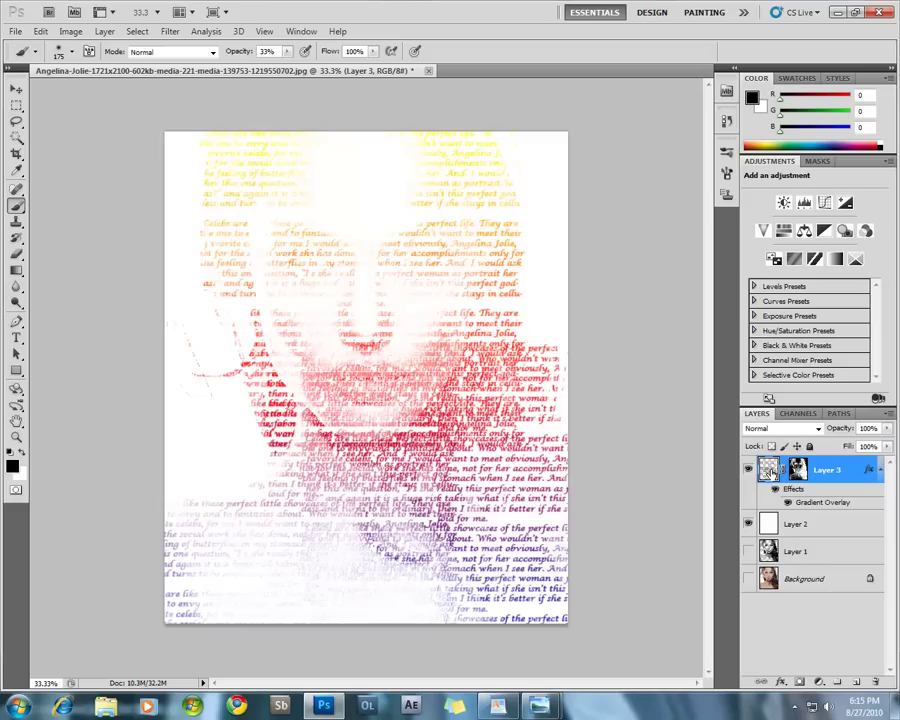
# - Target Layer 3's pixels instead of its mask and enlarge the brush to 300 px
pyautogui.hotkey('ctrl', '\\')
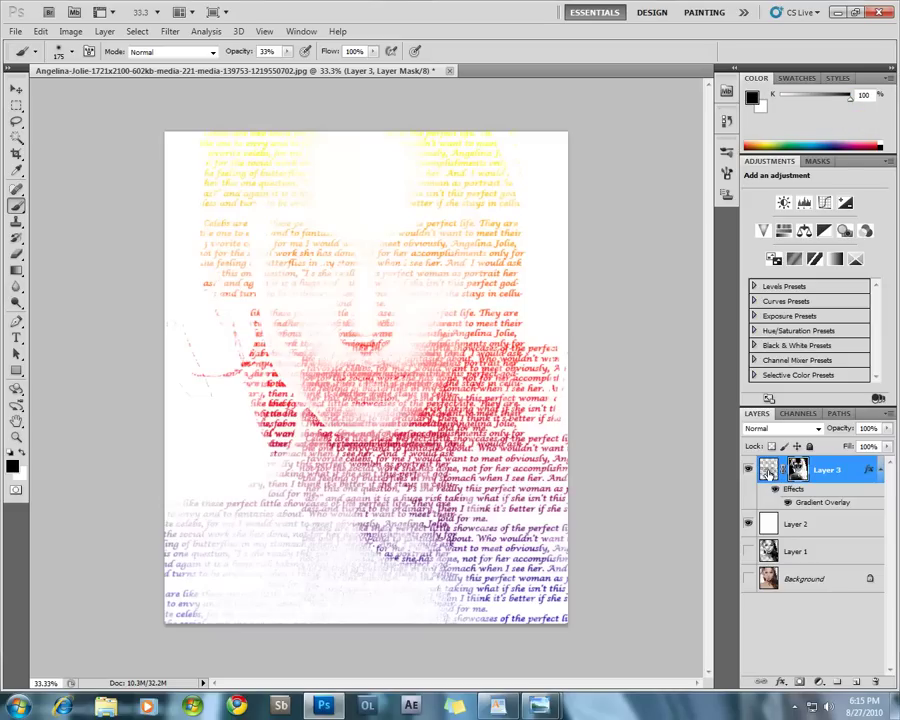
pyautogui.click(767, 470)
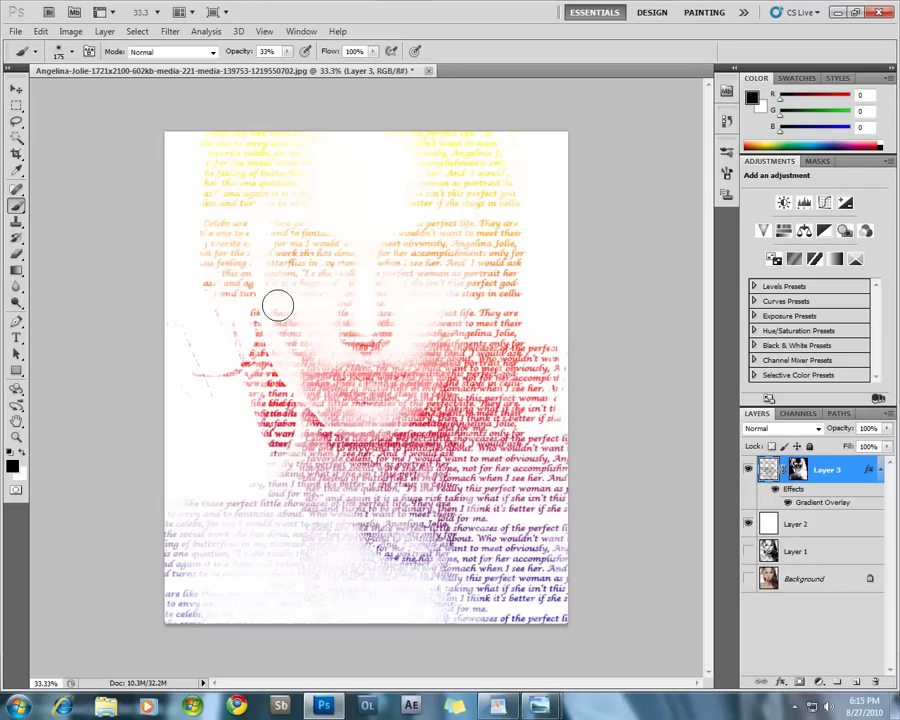
pyautogui.press(']')
pyautogui.press(']')
pyautogui.press(']')
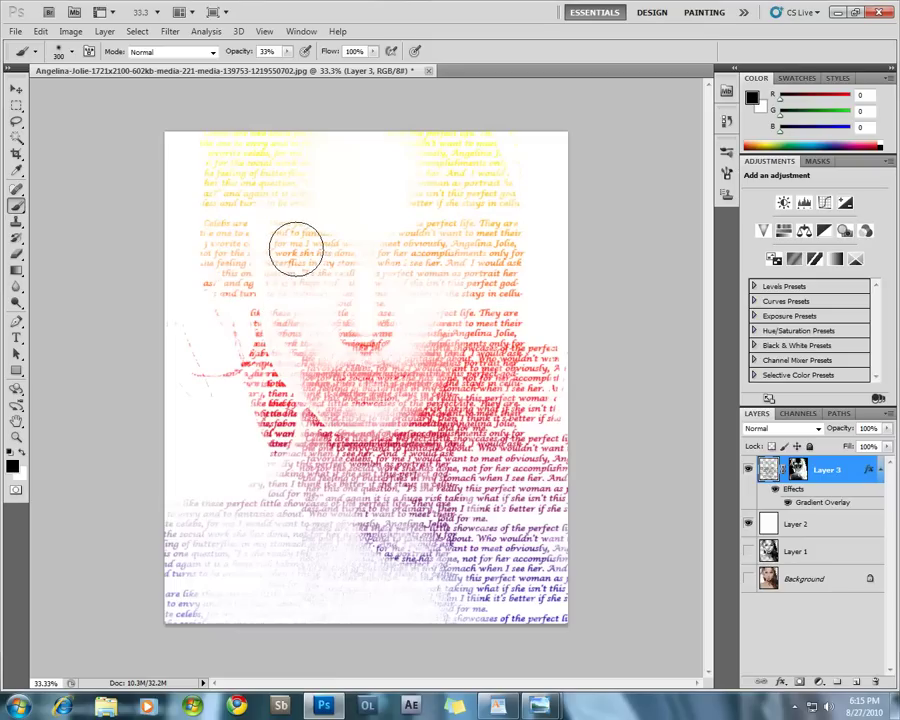
# - Paint soft strokes across the face, the portrait's right side, and left of the face on Layer 3
pyautogui.moveTo(305, 253)
pyautogui.mouseDown()
pyautogui.moveTo(297, 270)
pyautogui.moveTo(296, 284)
pyautogui.moveTo(445, 257)
pyautogui.mouseUp()
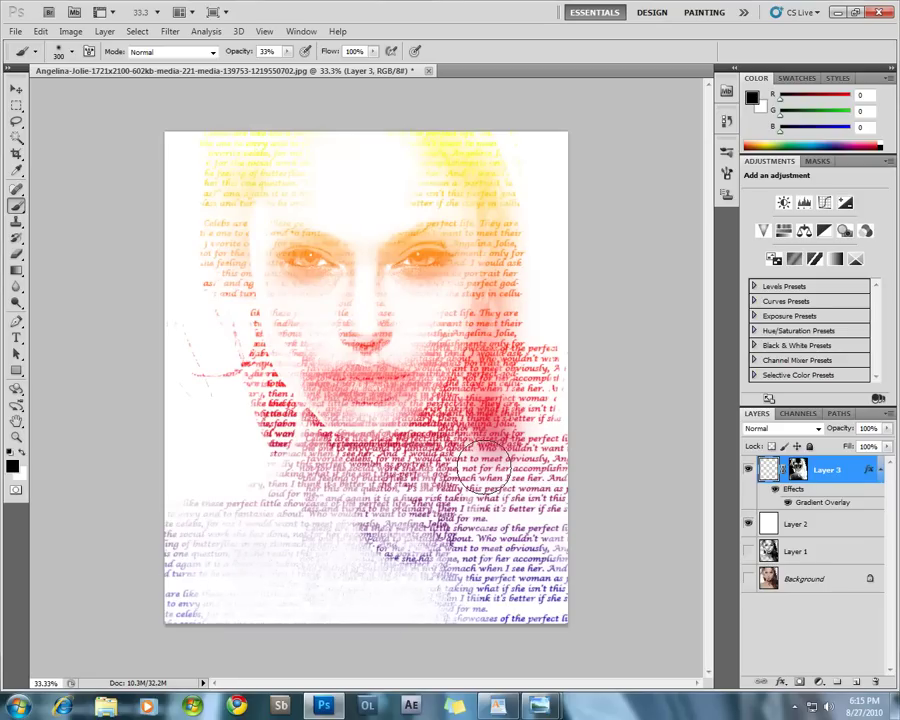
pyautogui.moveTo(483, 465)
pyautogui.mouseDown()
pyautogui.moveTo(493, 501)
pyautogui.moveTo(570, 561)
pyautogui.moveTo(483, 397)
pyautogui.mouseUp()
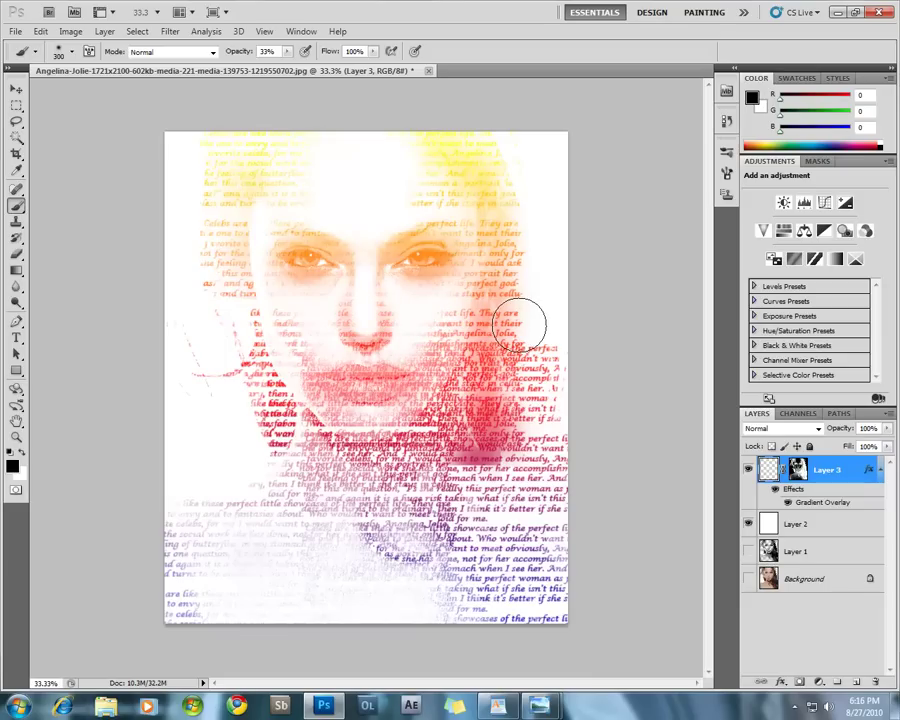
pyautogui.moveTo(241, 300)
pyautogui.mouseDown()
pyautogui.moveTo(274, 309)
pyautogui.moveTo(240, 287)
pyautogui.moveTo(236, 257)
pyautogui.mouseUp()
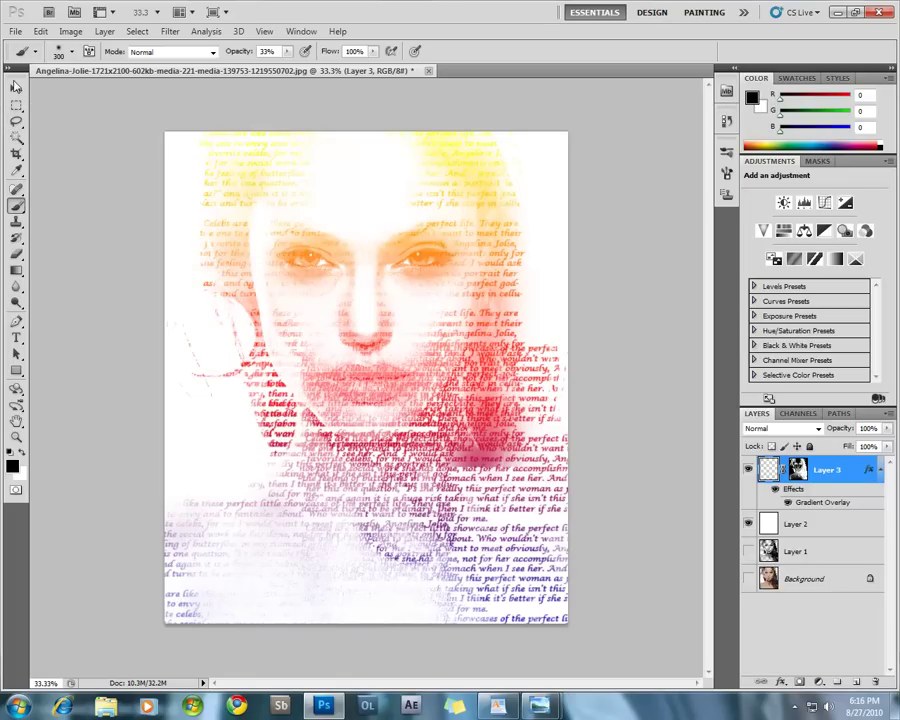
pyautogui.click(17, 91)
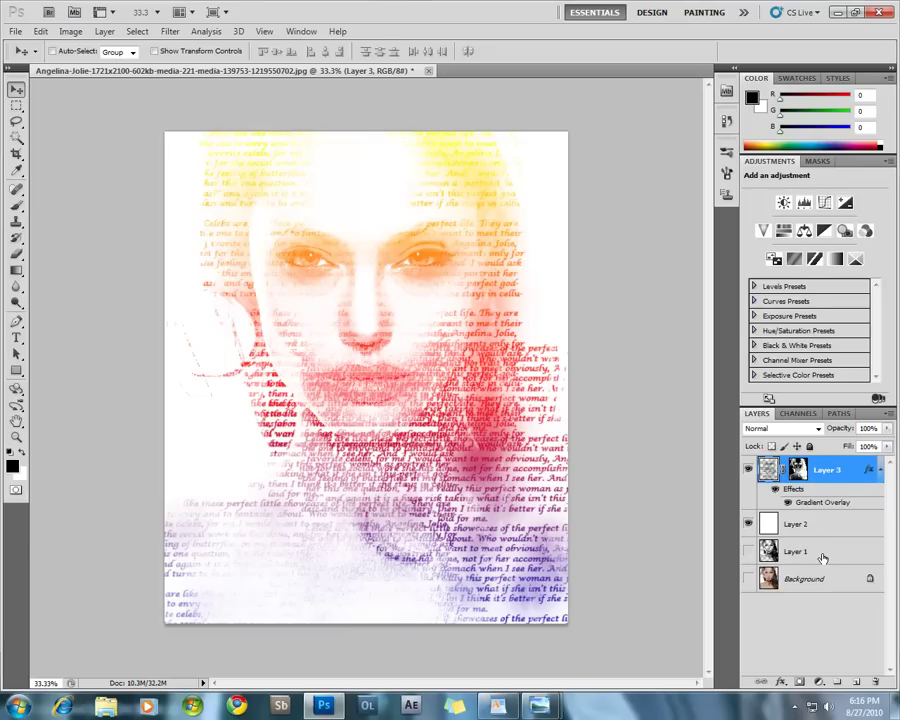
# - Add empty Layer 4 above Layer 3 and load the name-text brush at 175 px
pyautogui.click(883, 474)
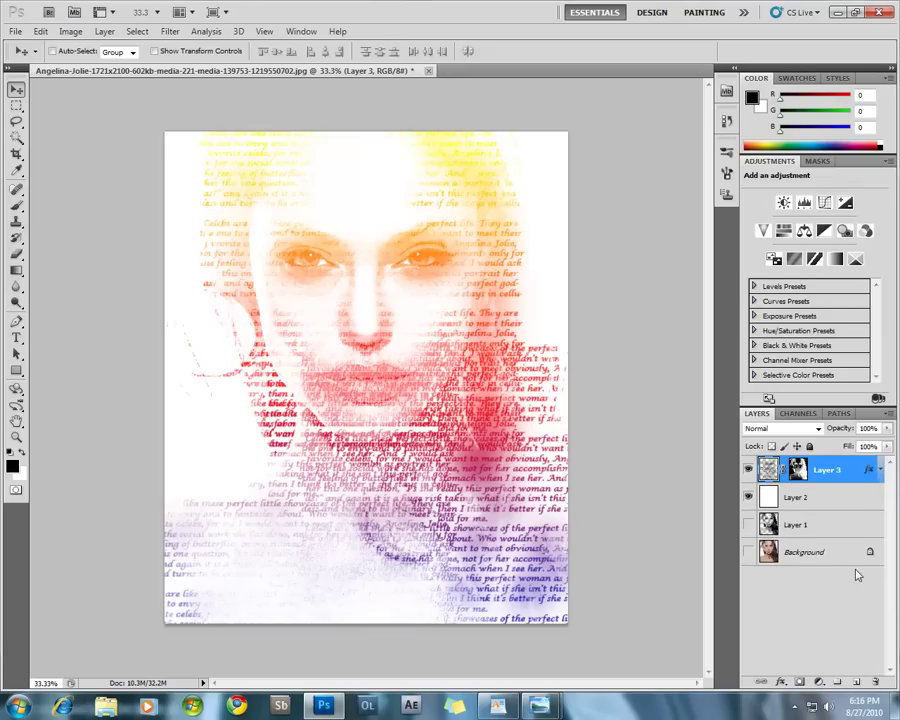
pyautogui.click(856, 683)
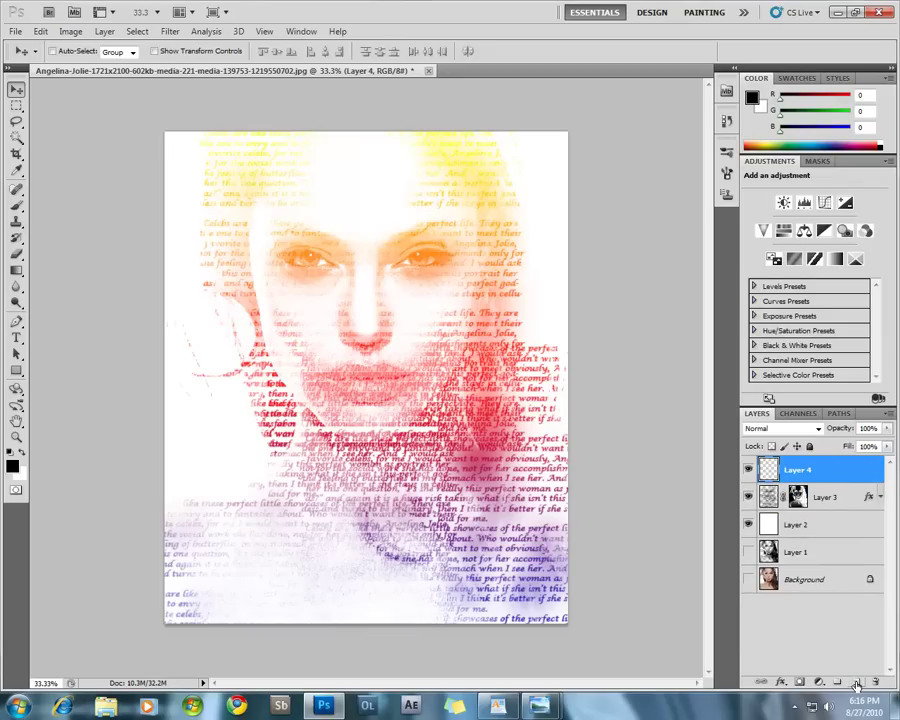
pyautogui.press('b')
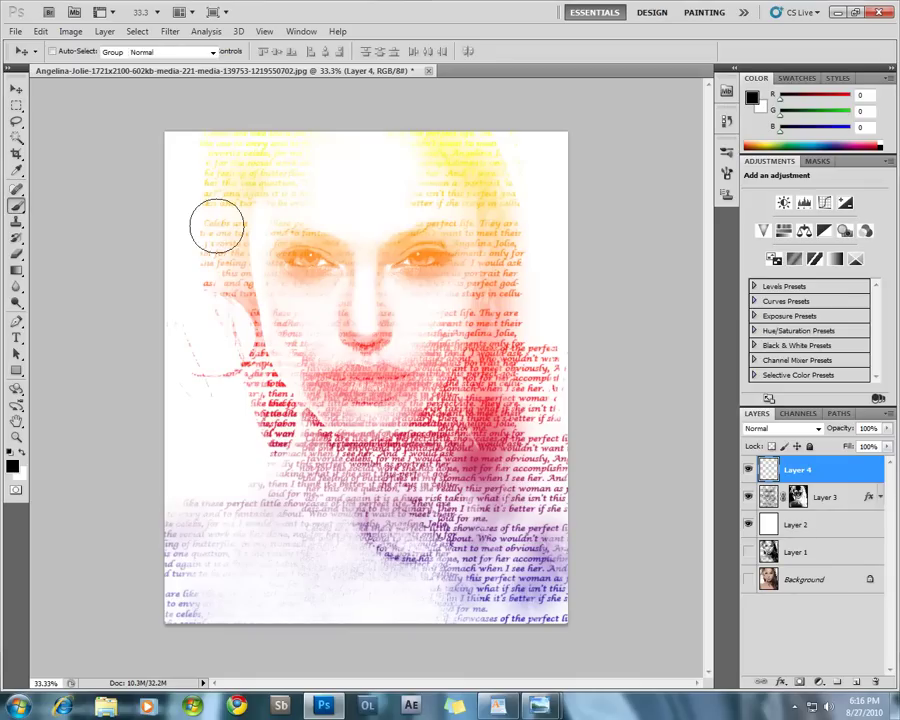
pyautogui.rightClick(192, 196)
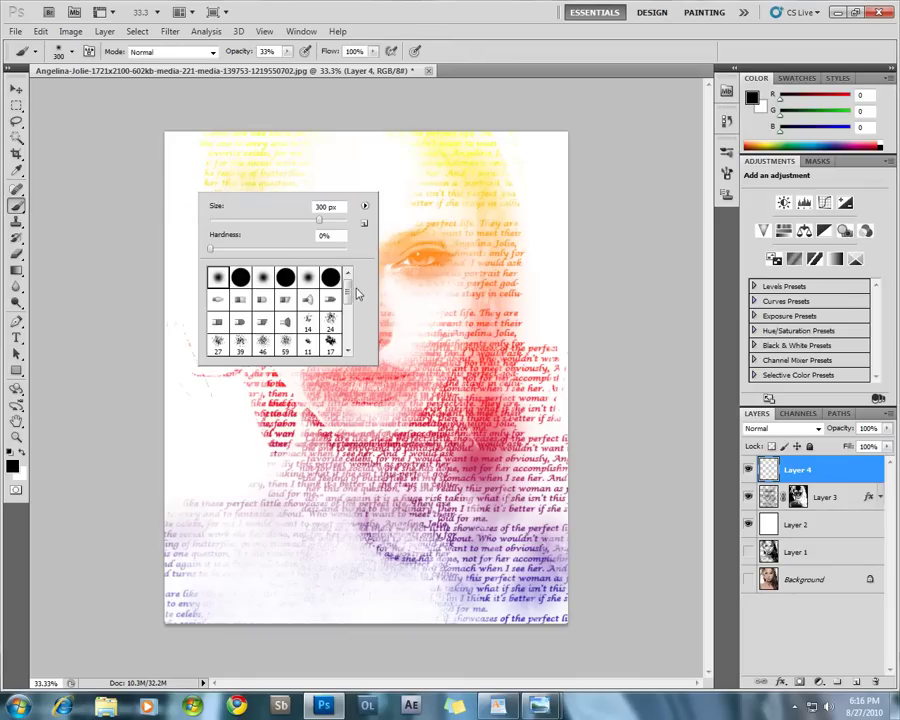
pyautogui.moveTo(349, 293); pyautogui.dragTo(349, 345)
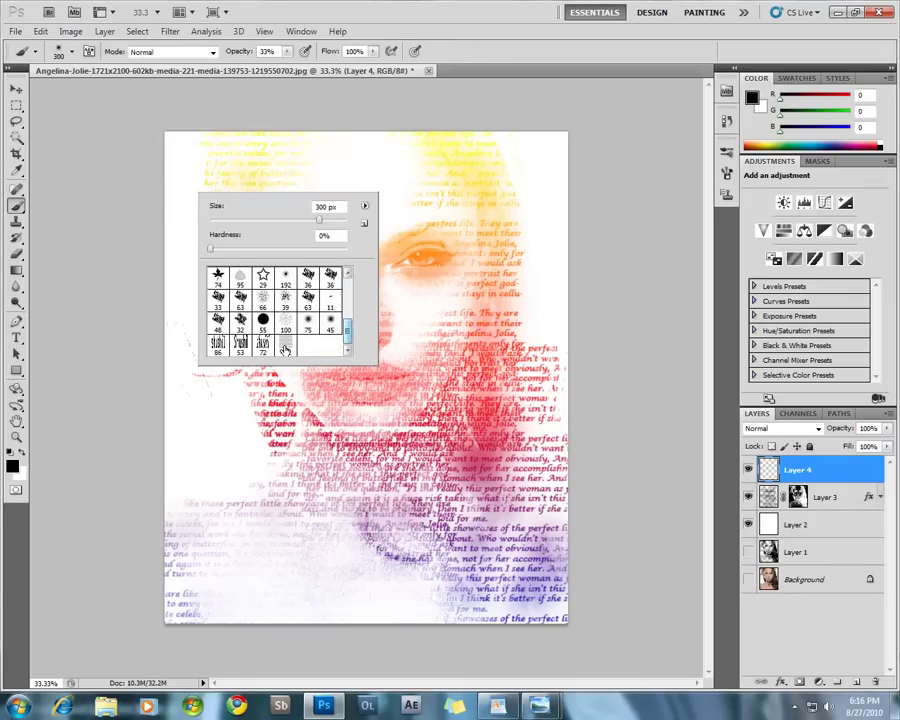
pyautogui.click(240, 345)
pyautogui.click(96, 288)
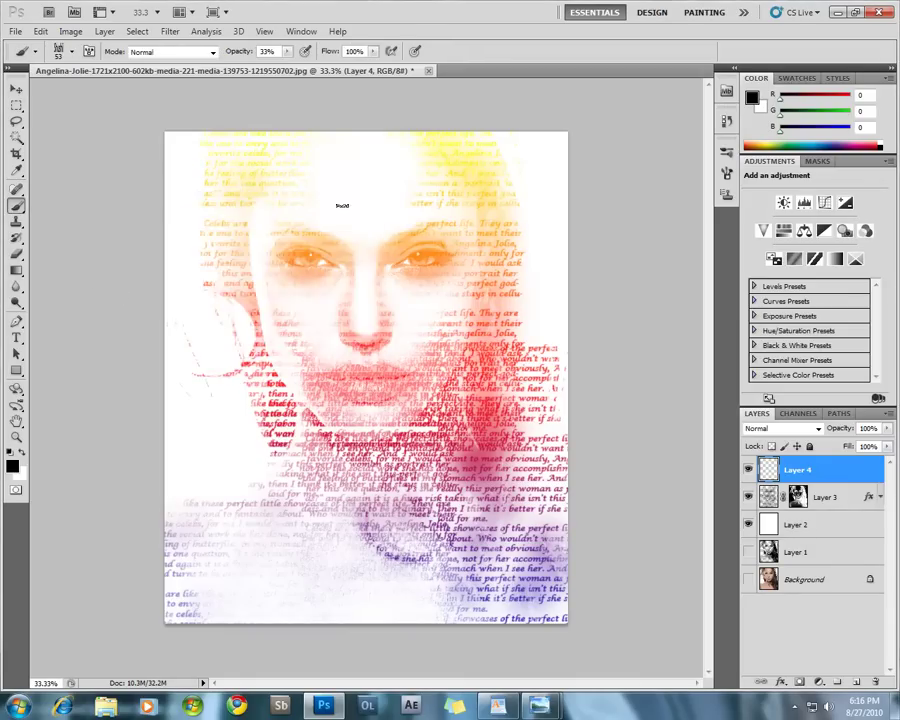
pyautogui.press(']')
pyautogui.press(']')
pyautogui.press(']')
pyautogui.press(']')
pyautogui.press(']')
pyautogui.press(']')
pyautogui.press(']')
# - Enable Shape Dynamics and Scattering on the name-text brush, lowering scatter from 510% to 429%
pyautogui.click(729, 151)
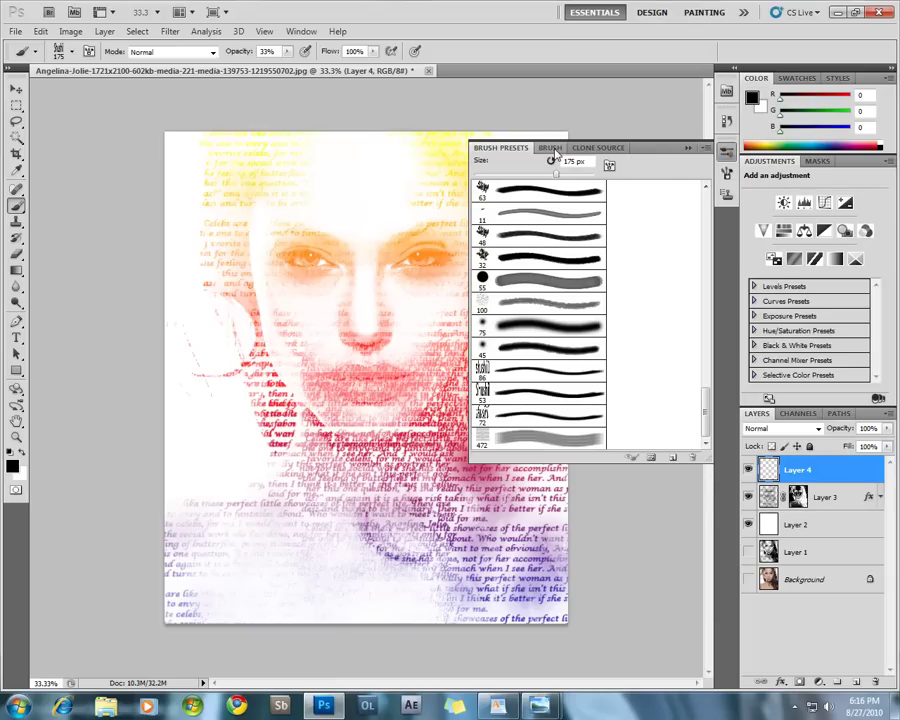
pyautogui.click(551, 149)
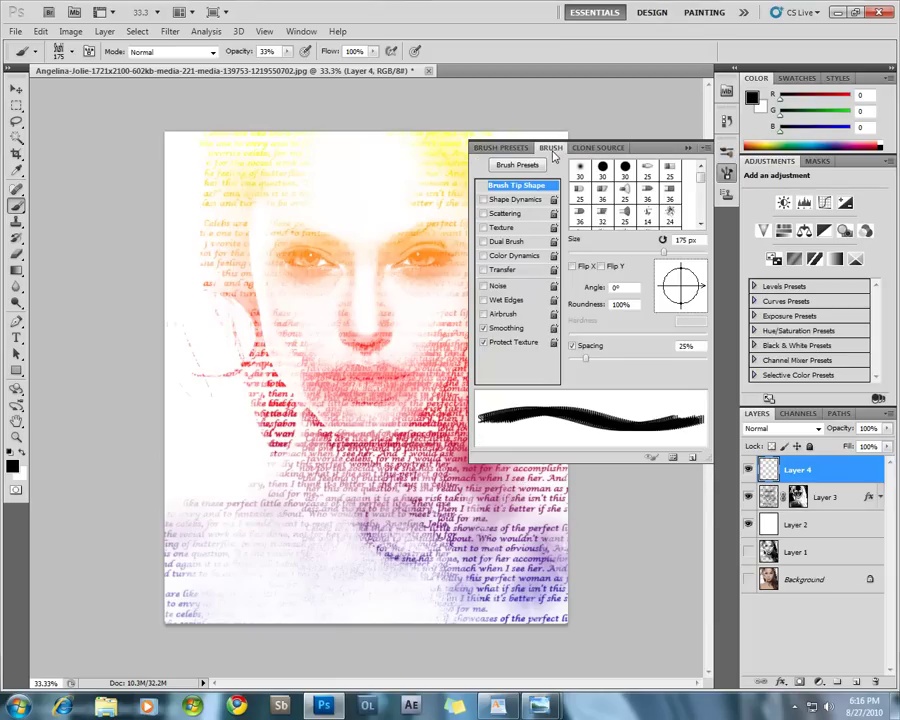
pyautogui.click(484, 200)
pyautogui.click(484, 214)
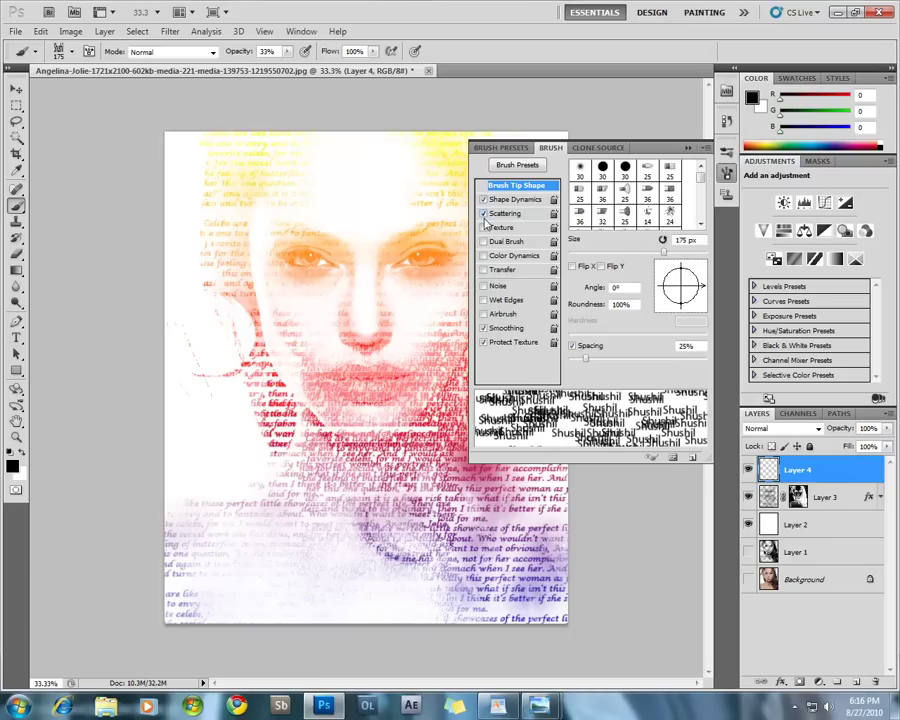
pyautogui.click(485, 216)
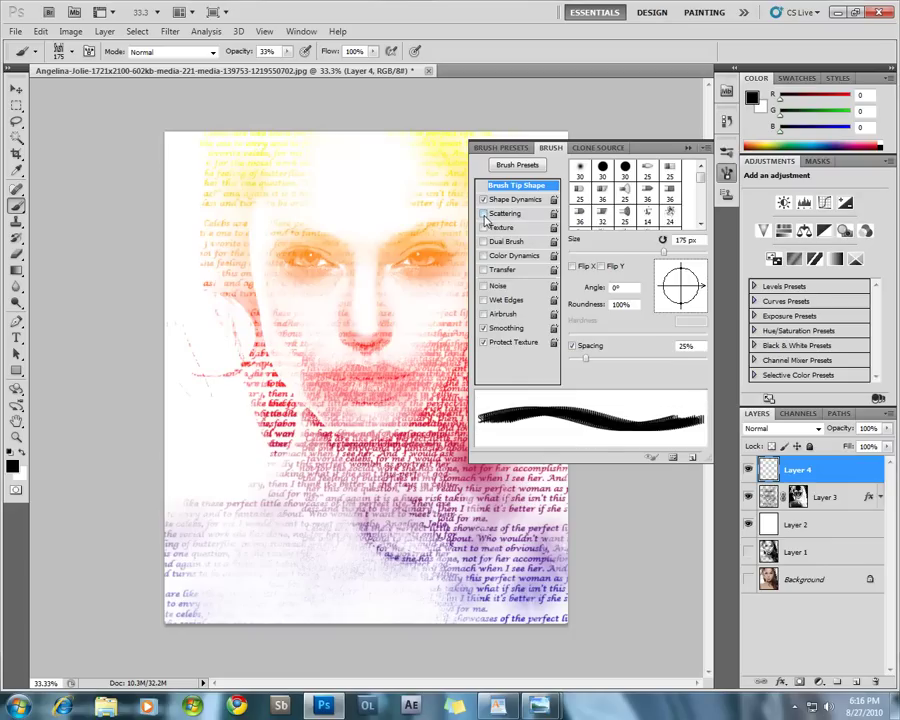
pyautogui.click(485, 215)
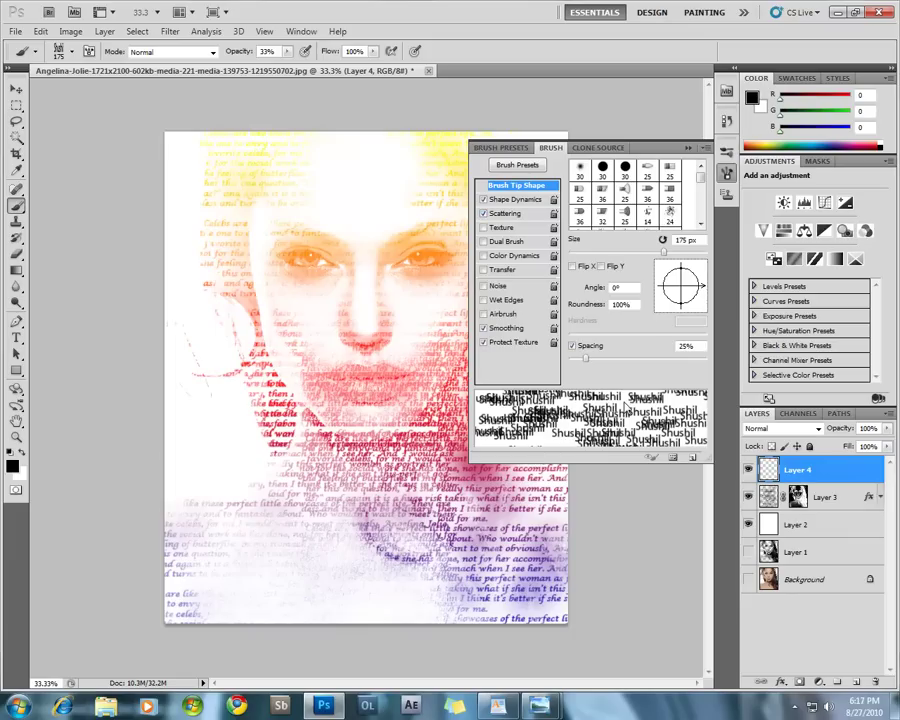
pyautogui.click(508, 213)
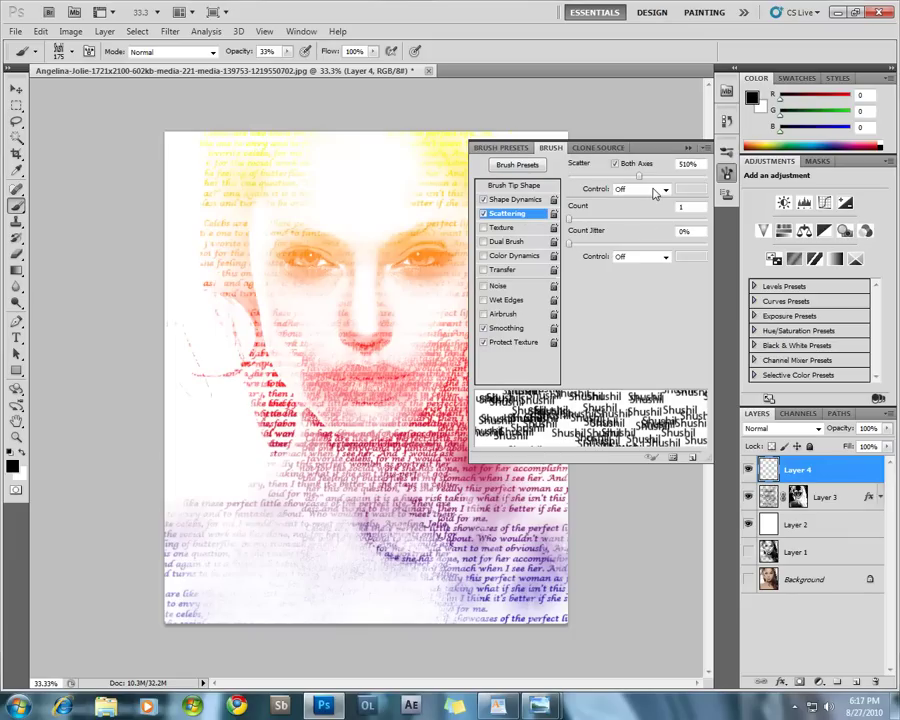
pyautogui.moveTo(647, 178)
pyautogui.mouseDown()
pyautogui.moveTo(627, 186)
pyautogui.moveTo(656, 180)
pyautogui.moveTo(630, 177)
pyautogui.moveTo(638, 179)
pyautogui.mouseUp()
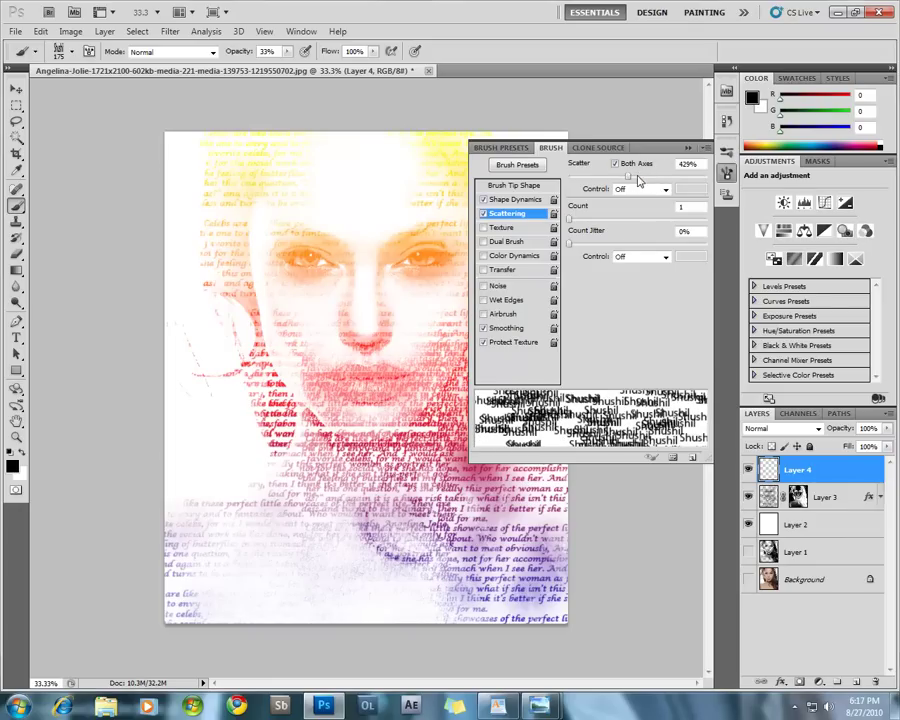
# - Shrink the brush to 125 px and stamp faint names over the upper-left hair on Layer 4
pyautogui.click(689, 147)
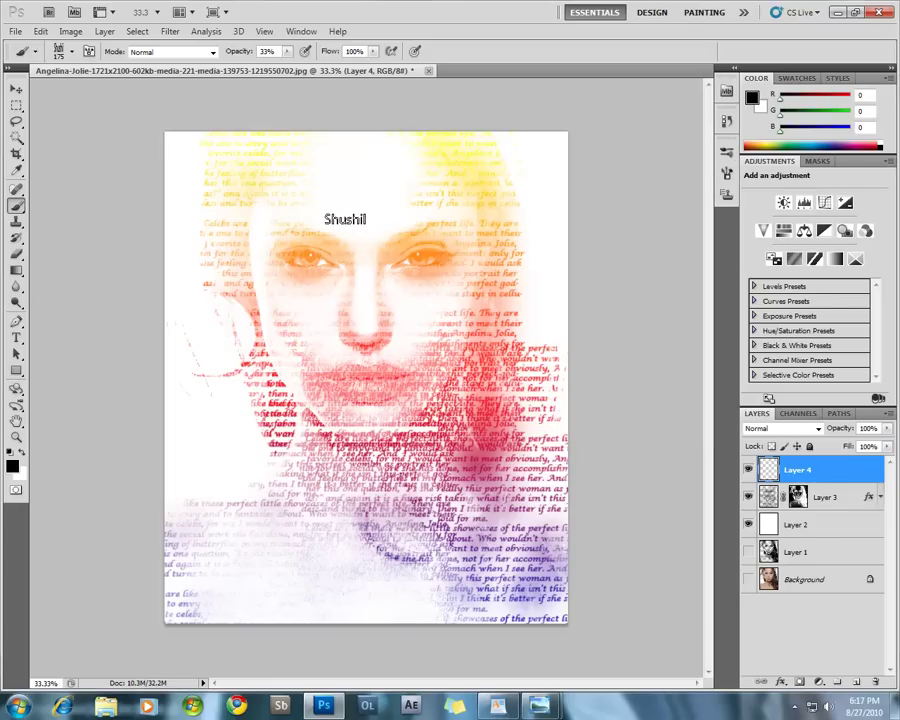
pyautogui.press('[')
pyautogui.press('[')
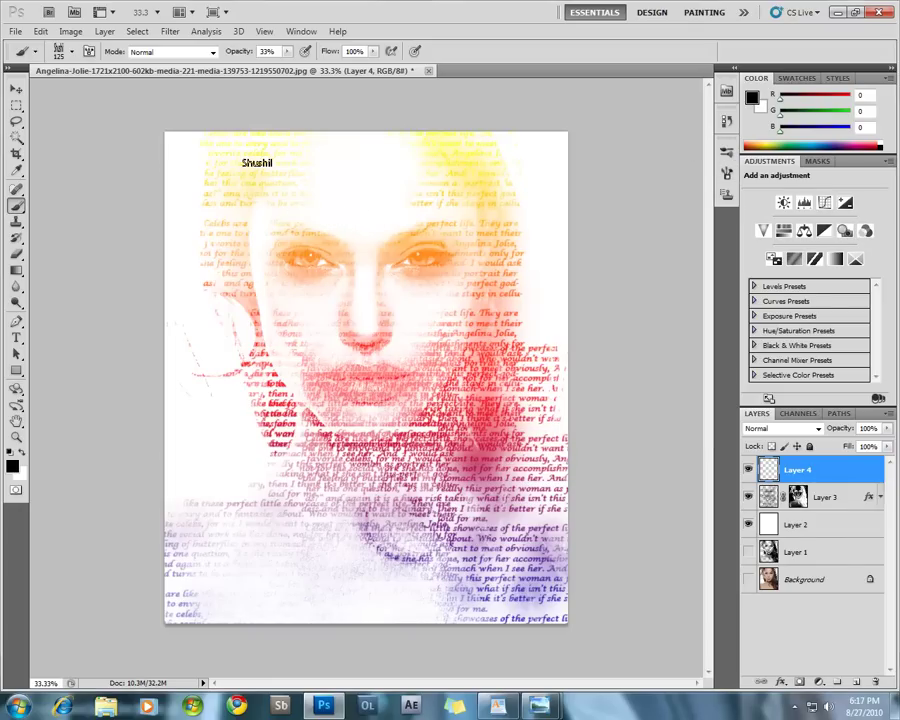
pyautogui.moveTo(217, 145); pyautogui.dragTo(240, 215)
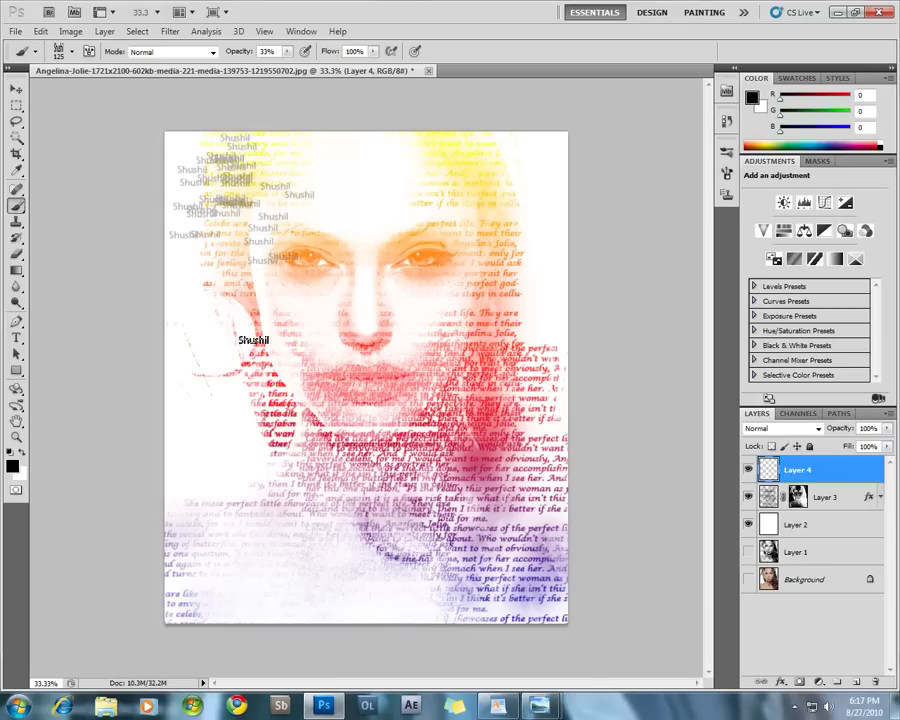
pyautogui.moveTo(271, 388)
pyautogui.mouseDown()
pyautogui.moveTo(287, 432)
pyautogui.moveTo(205, 302)
pyautogui.moveTo(200, 250)
pyautogui.moveTo(205, 302)
pyautogui.moveTo(296, 430)
pyautogui.moveTo(311, 426)
pyautogui.moveTo(215, 300)
pyautogui.moveTo(195, 300)
pyautogui.mouseUp()
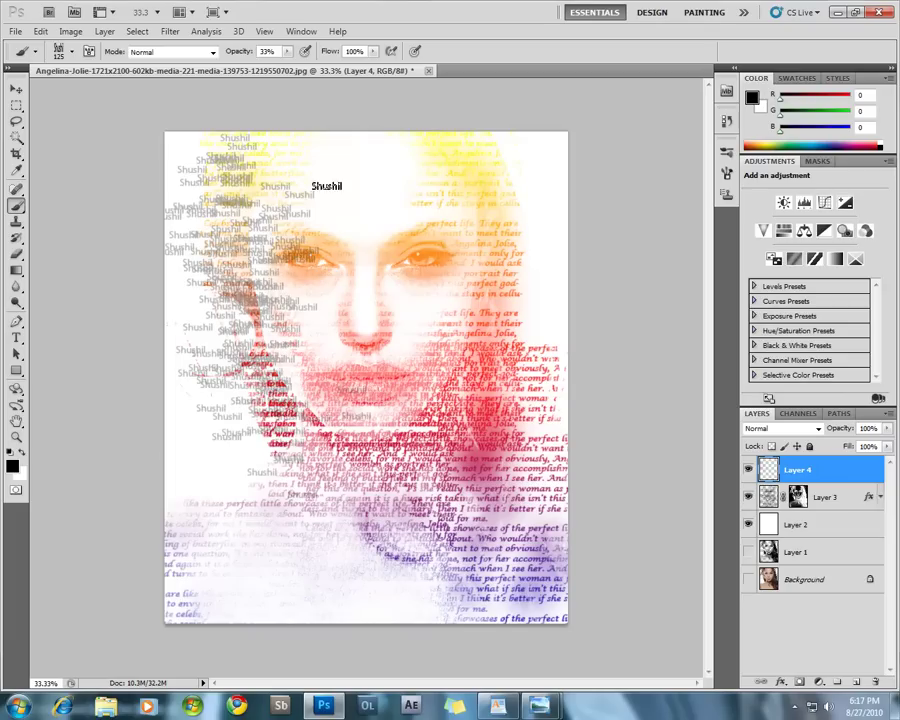
# - Raise brush opacity to 100% and stamp solid black names over the right cheek and neck
pyautogui.click(287, 51)
pyautogui.moveTo(287, 68); pyautogui.dragTo(337, 67)
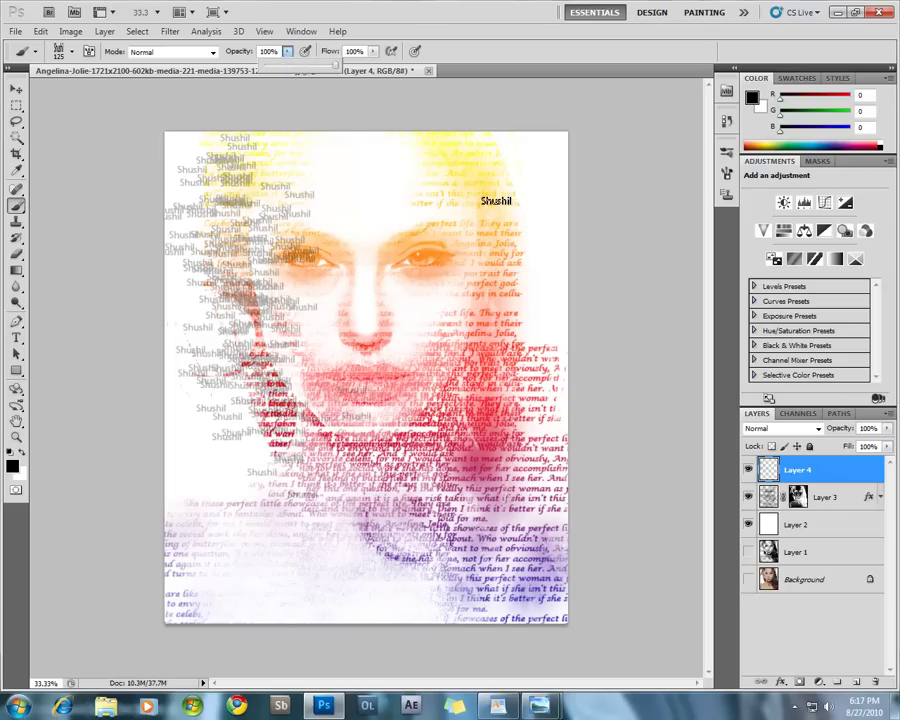
pyautogui.moveTo(475, 318); pyautogui.dragTo(510, 430)
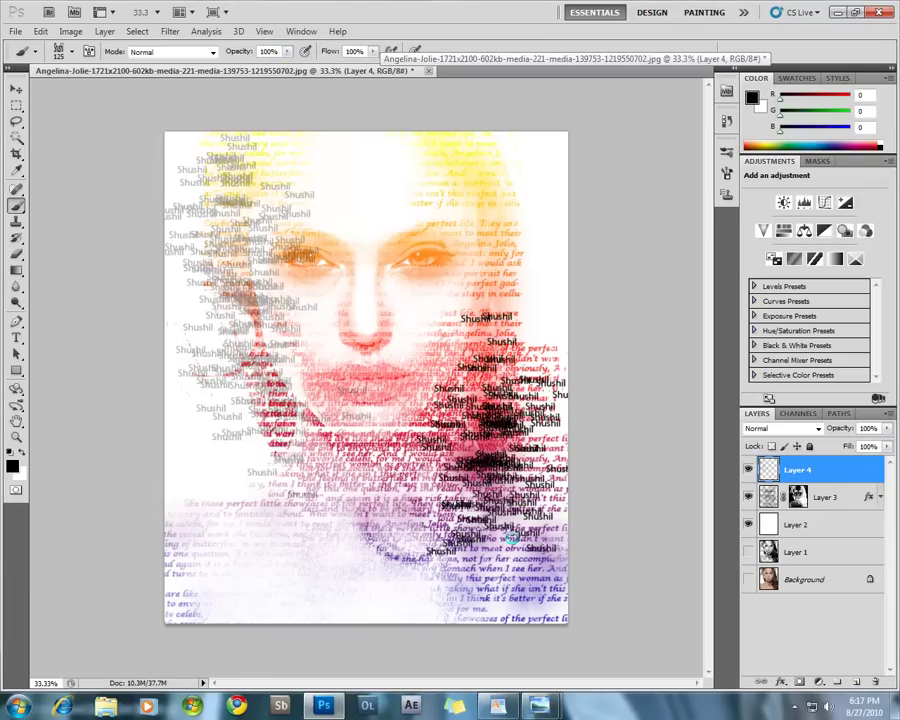
pyautogui.click(15, 88)
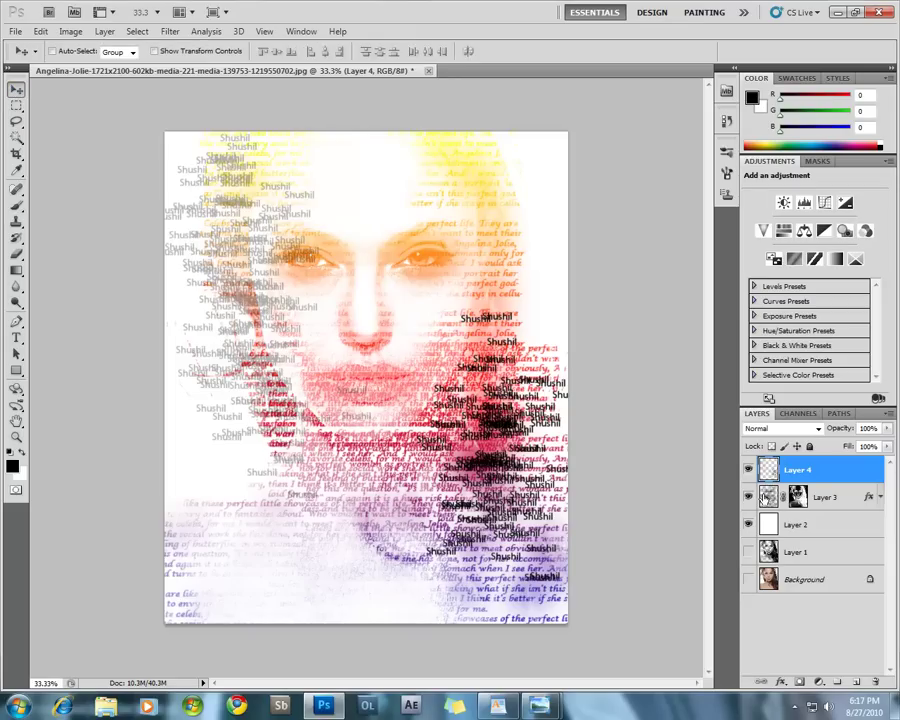
# - Copy Layer 3's Gradient Overlay style and paste it onto Layer 4's name stamps
pyautogui.click(825, 498)
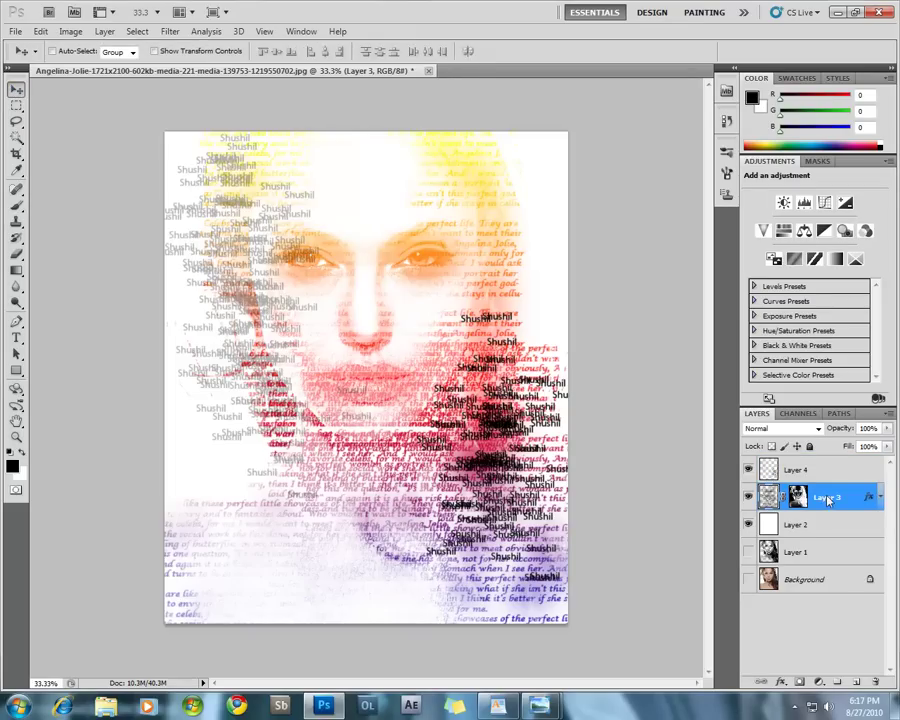
pyautogui.rightClick(826, 500)
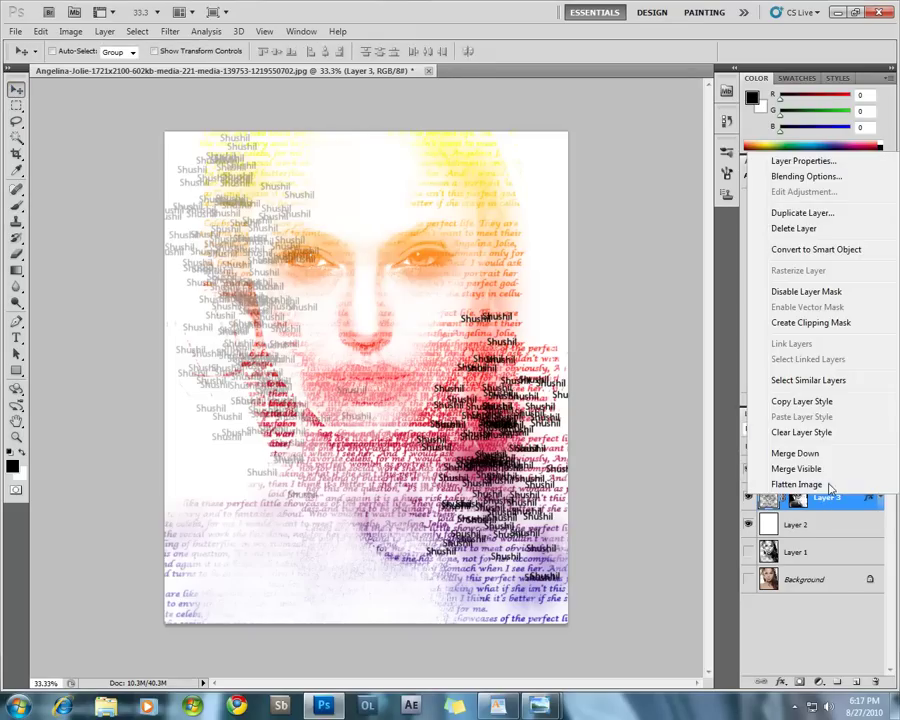
pyautogui.click(816, 402)
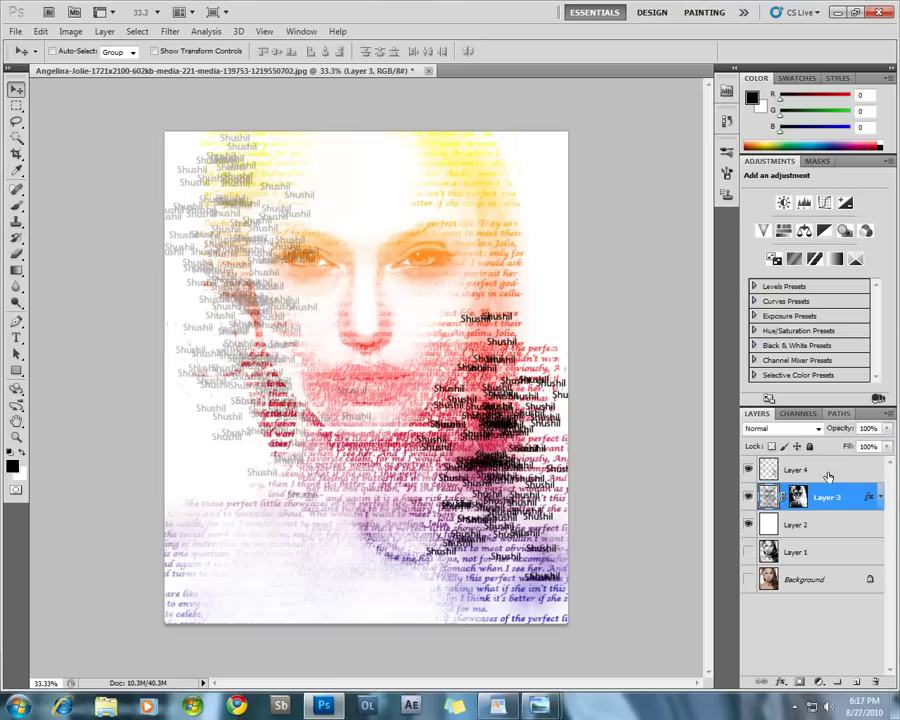
pyautogui.click(826, 475)
pyautogui.rightClick(826, 475)
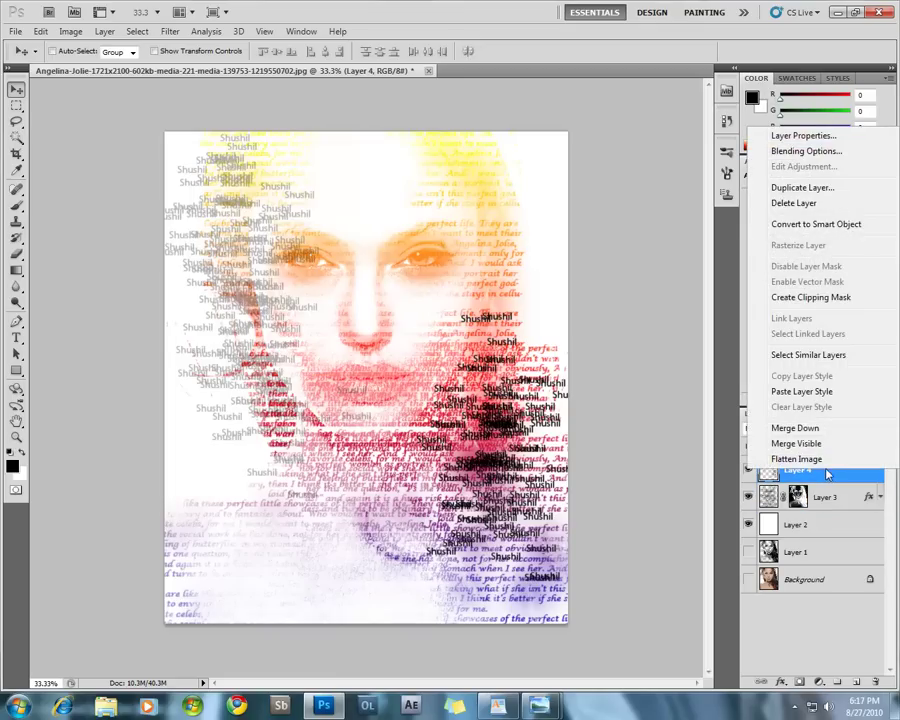
pyautogui.click(796, 390)
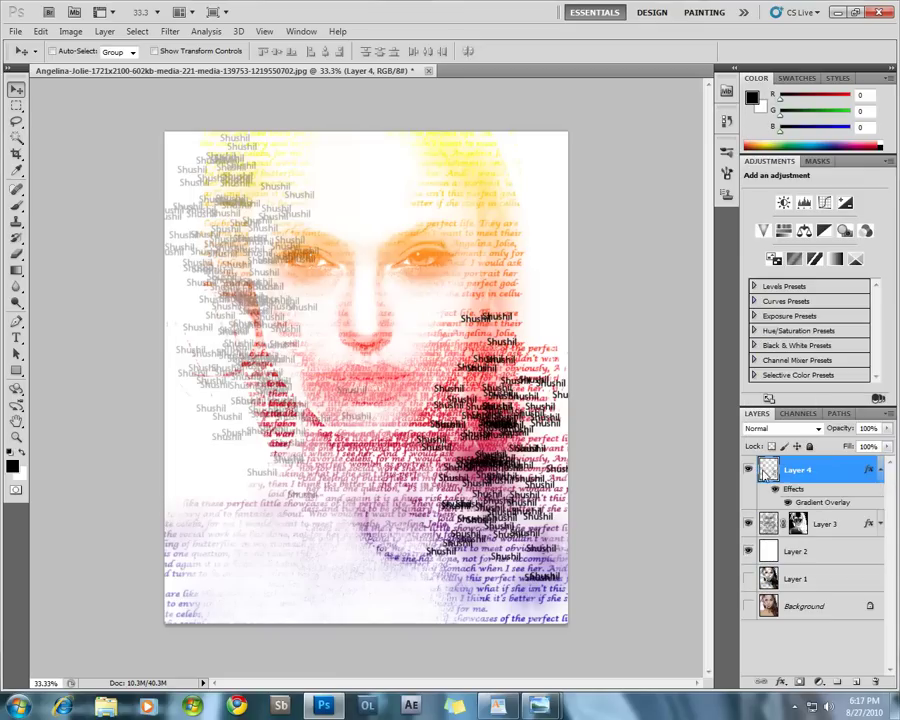